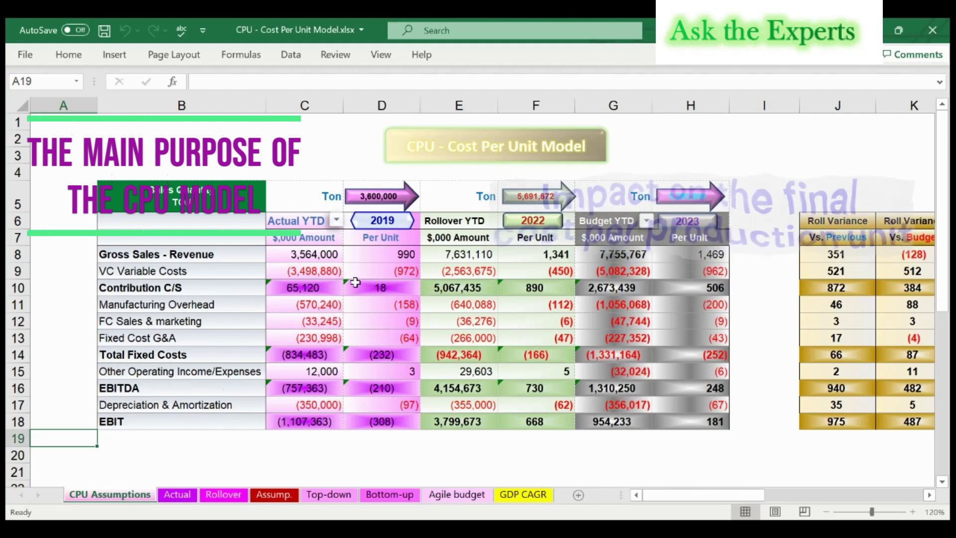
# - Switch the actual year in D6 to 2018, then 2021, and settle back on 2019
pyautogui.click(441, 222)
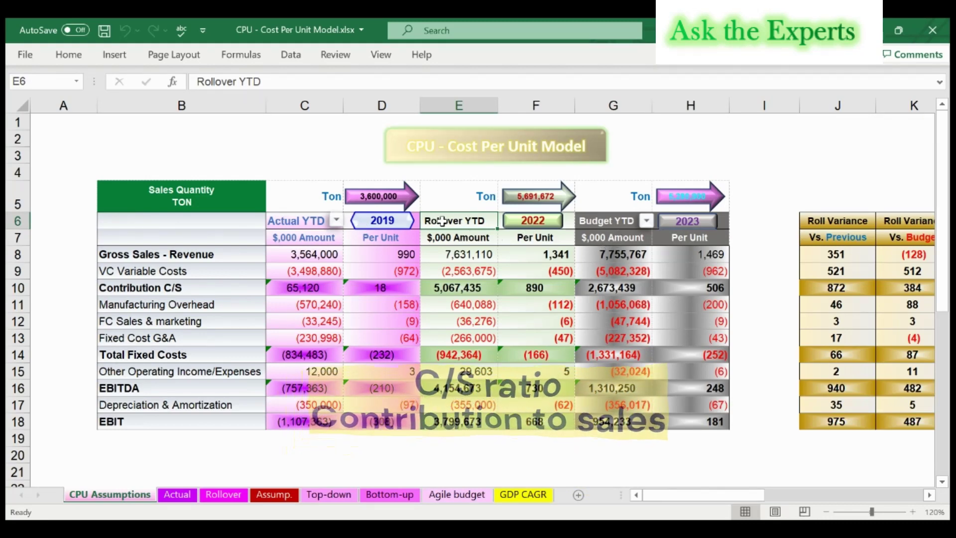
pyautogui.press('Left')
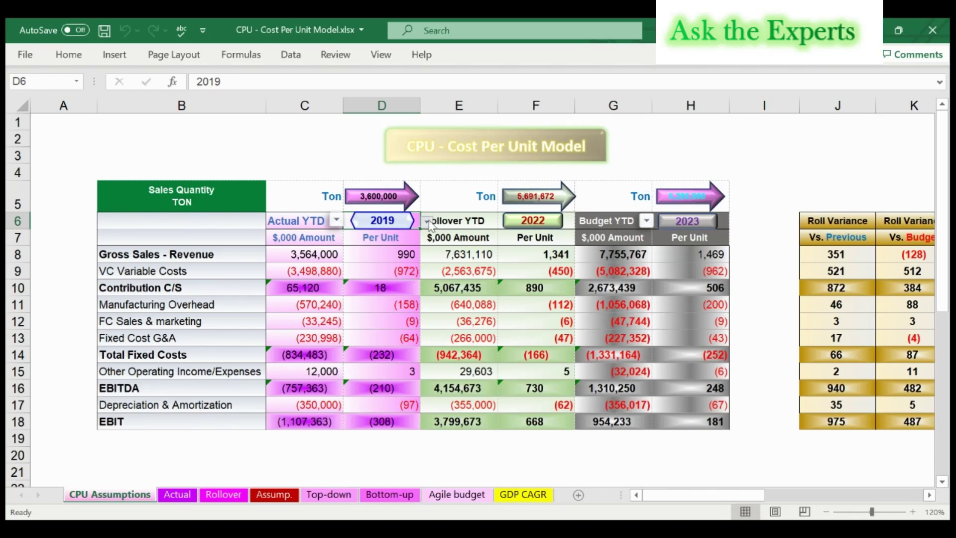
pyautogui.click(367, 244)
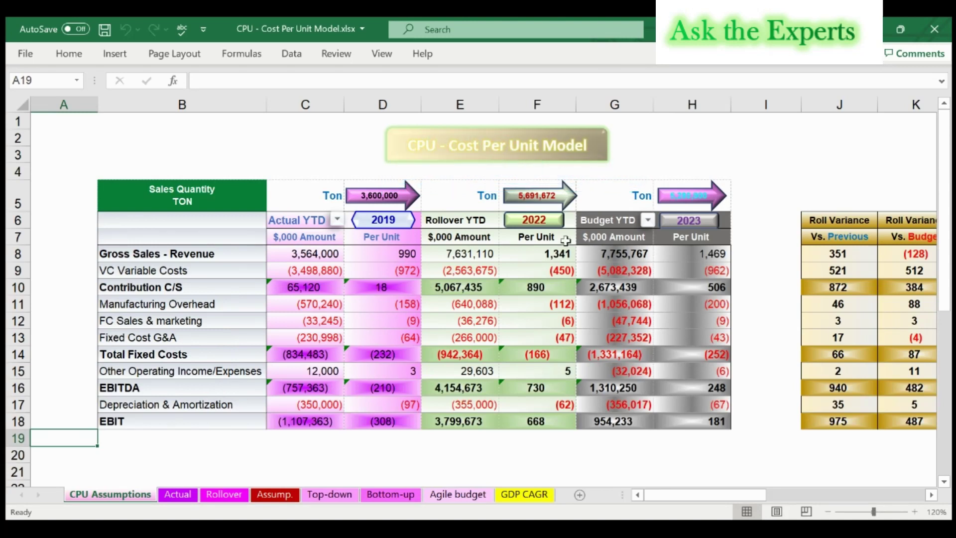
pyautogui.click(442, 220)
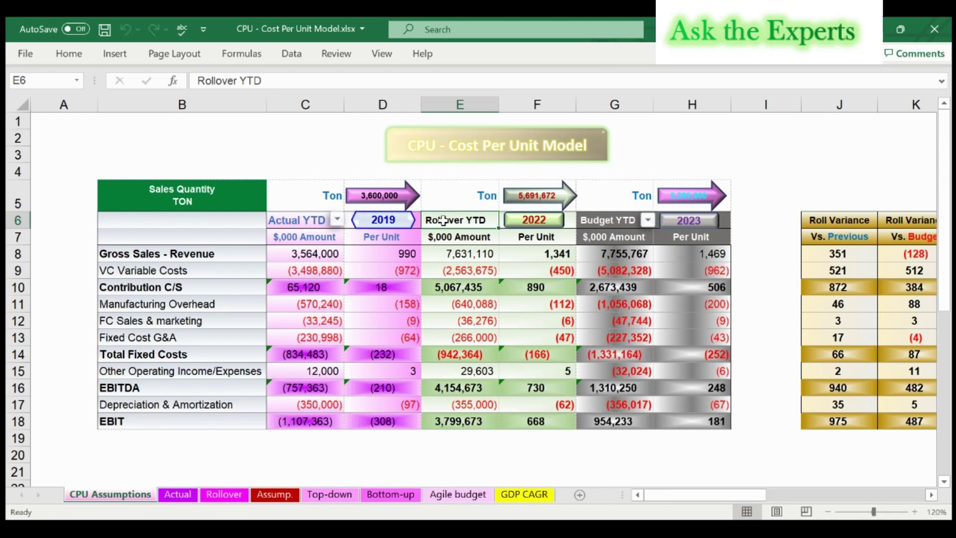
pyautogui.click(418, 220)
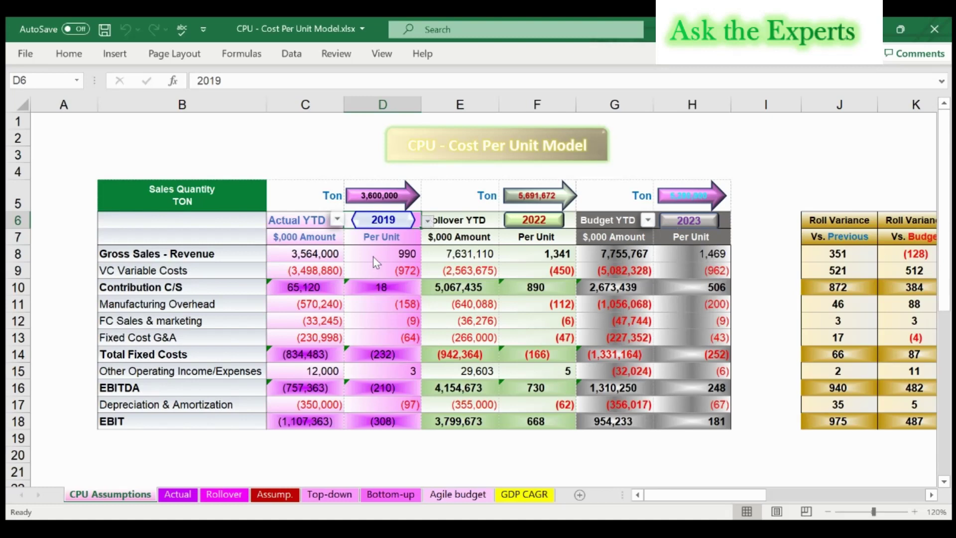
pyautogui.click(427, 217)
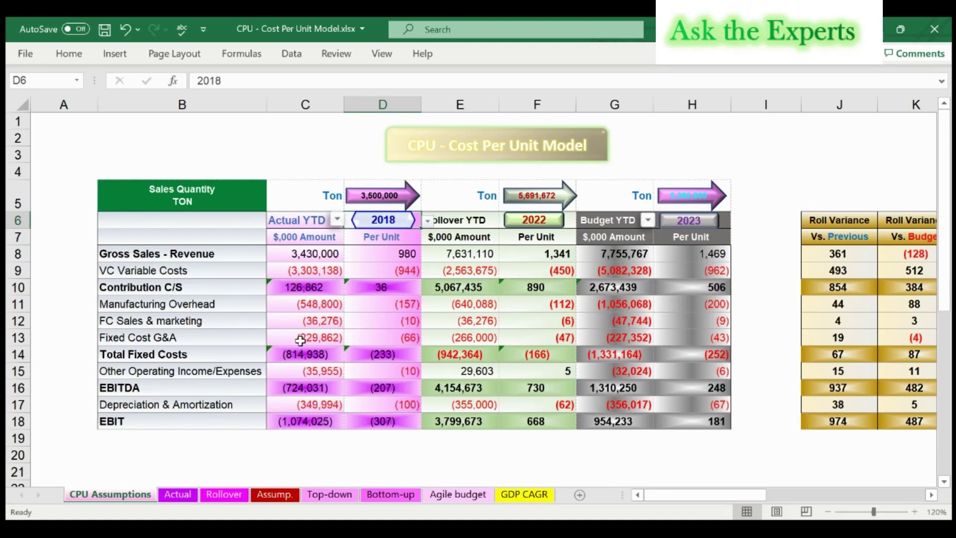
pyautogui.click(427, 221)
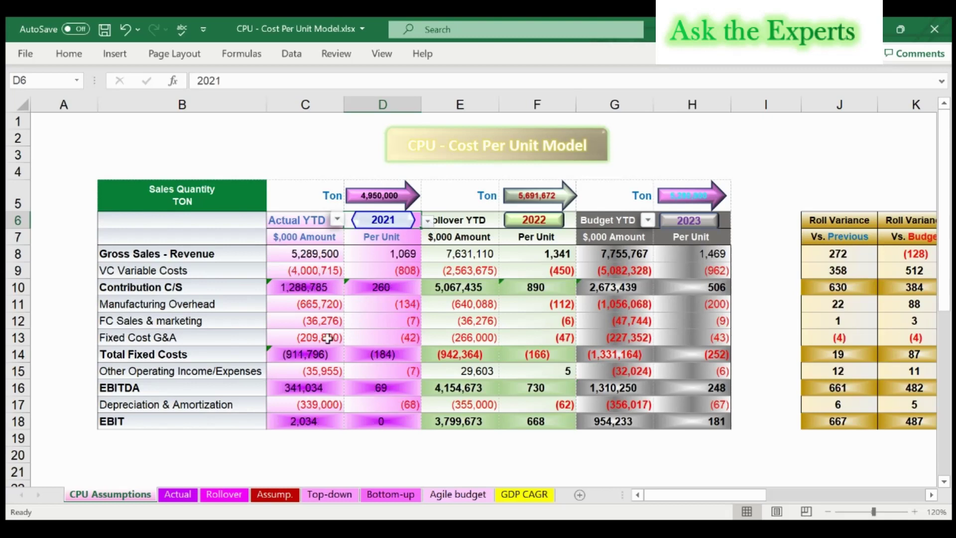
pyautogui.click(426, 220)
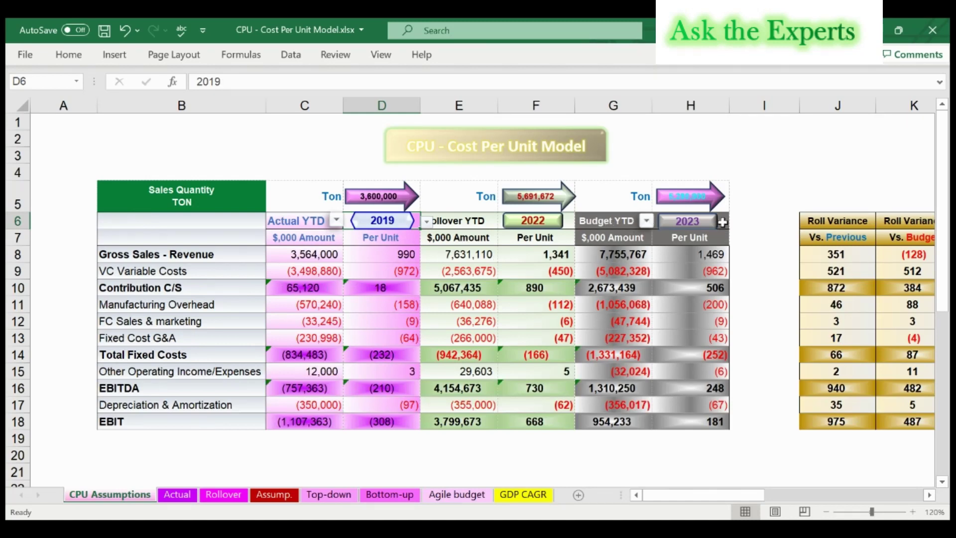
# - Set the budget year in H6 to 2024 and check the per-unit revenue formula in F8
pyautogui.click(721, 224)
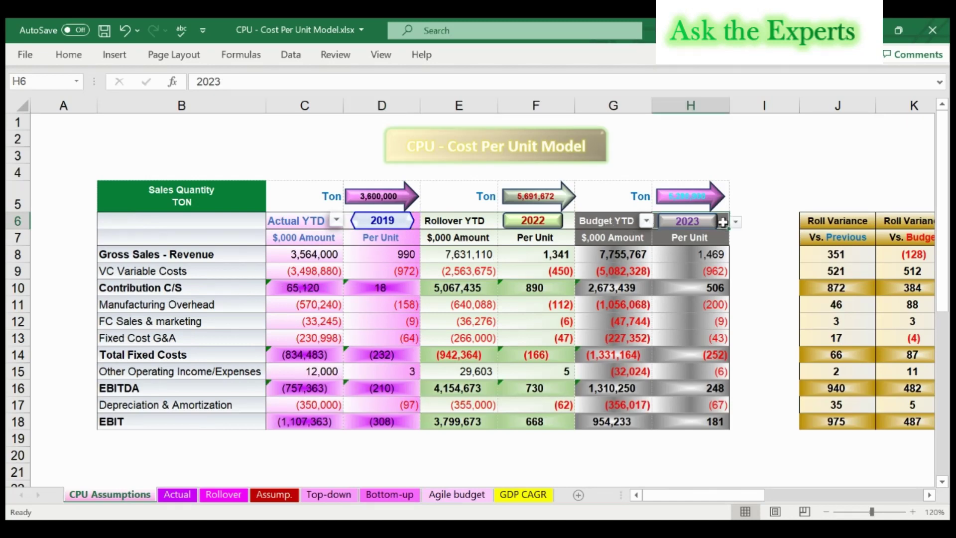
pyautogui.click(722, 222)
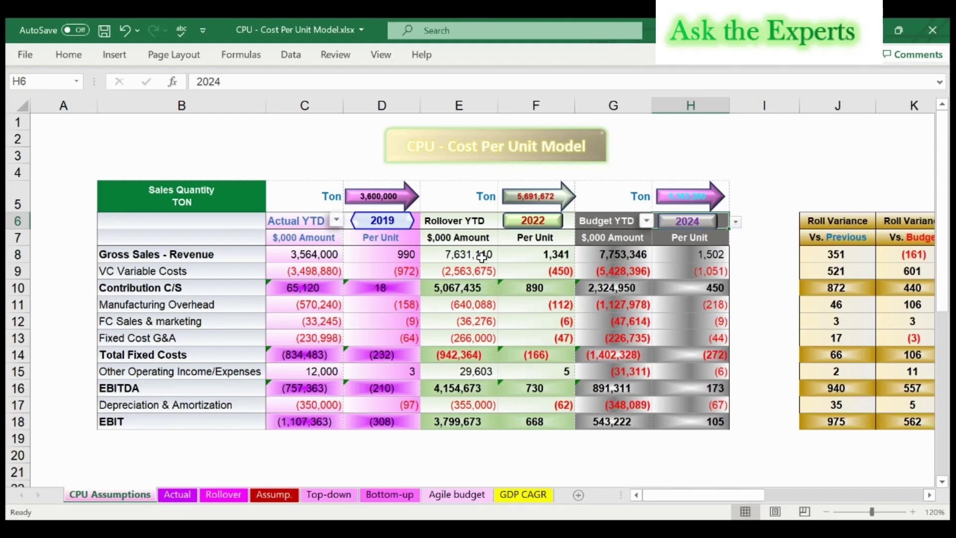
pyautogui.click(535, 252)
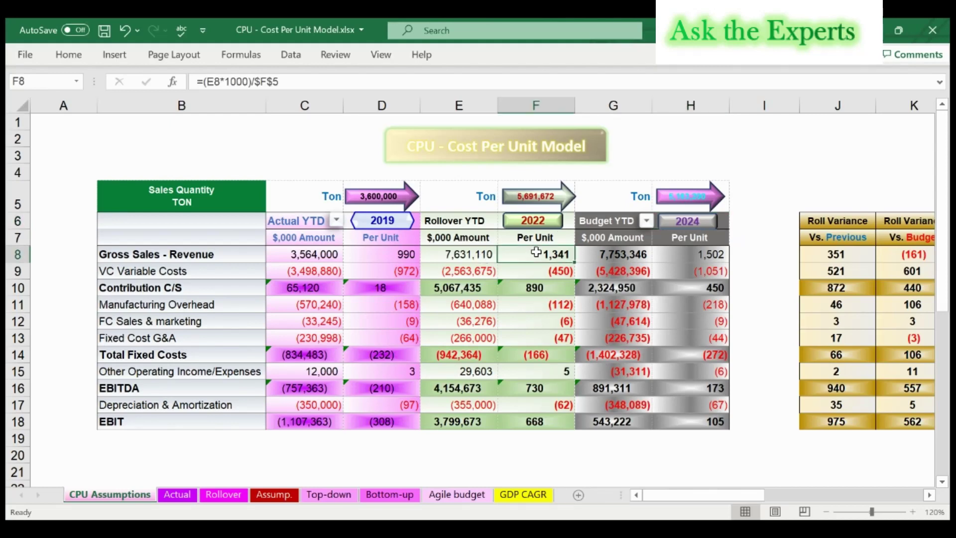
# - Read C8's full two-line IFS/XLOOKUP formula in the expanded formula bar, then view the Actual sheet
pyautogui.click(329, 253)
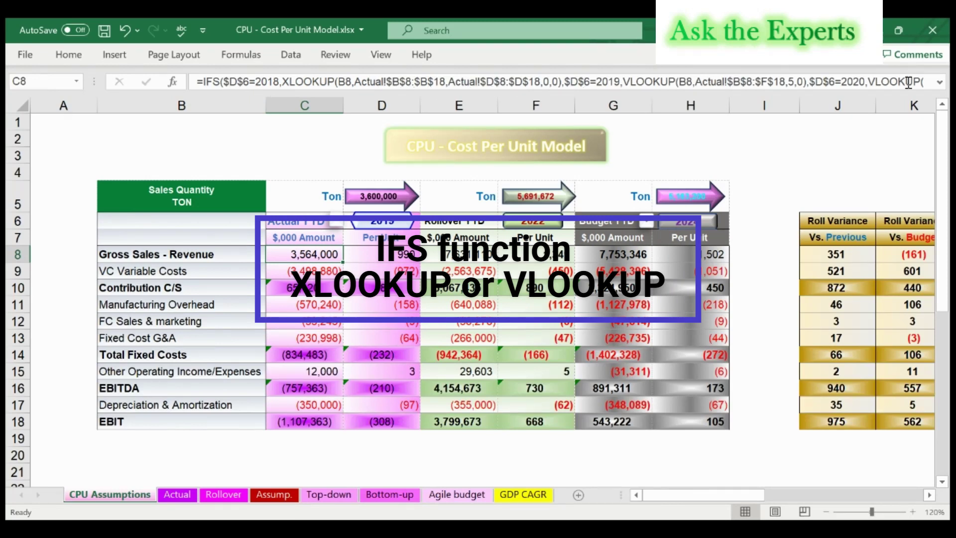
pyautogui.click(940, 82)
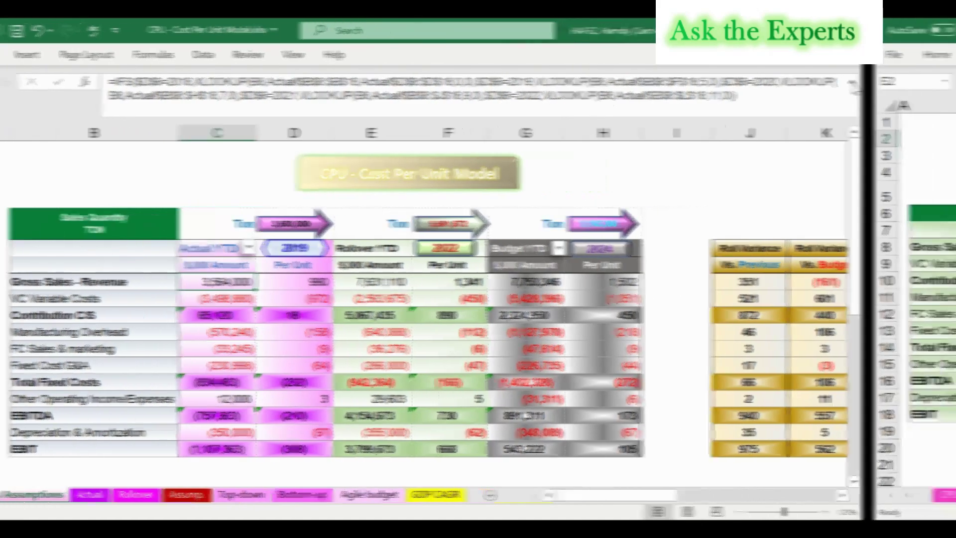
pyautogui.click(177, 494)
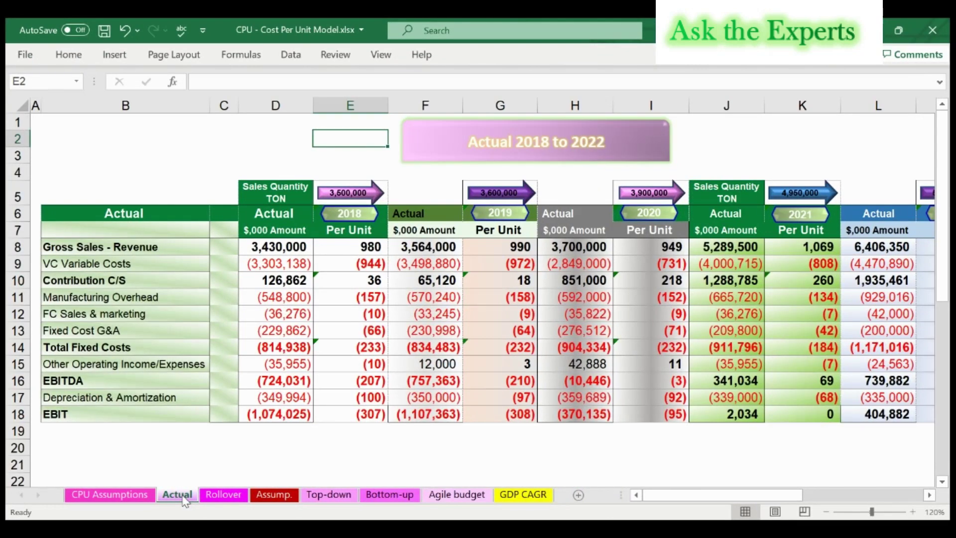
# - Look over the Rollover Model 2022 and Actual sheets, then return to CPU Assumptions with actual 2021 vs budget 2025
pyautogui.click(221, 495)
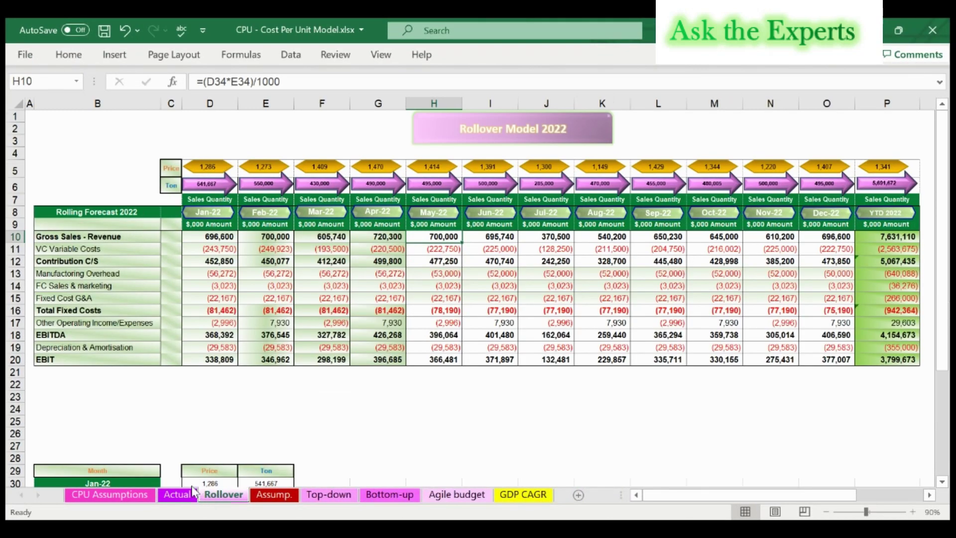
pyautogui.click(180, 494)
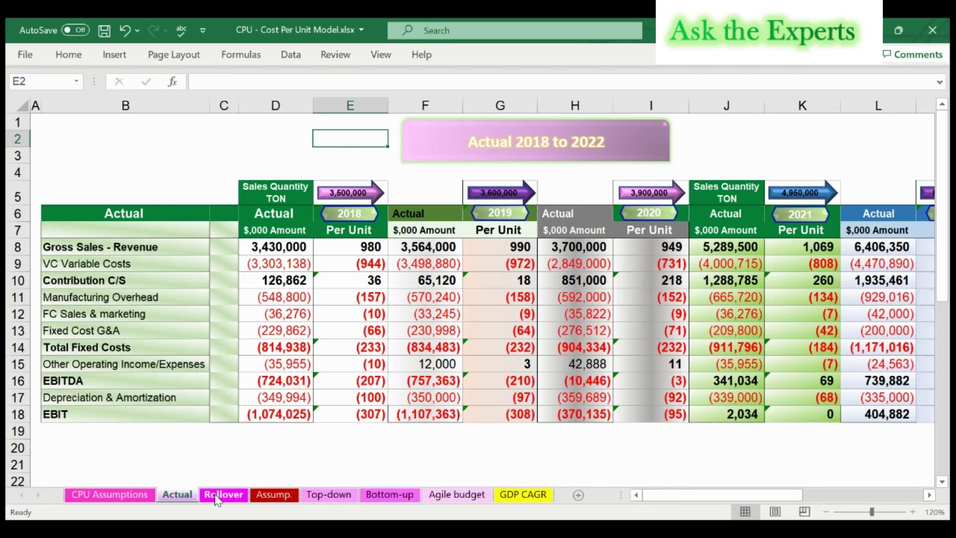
pyautogui.click(137, 496)
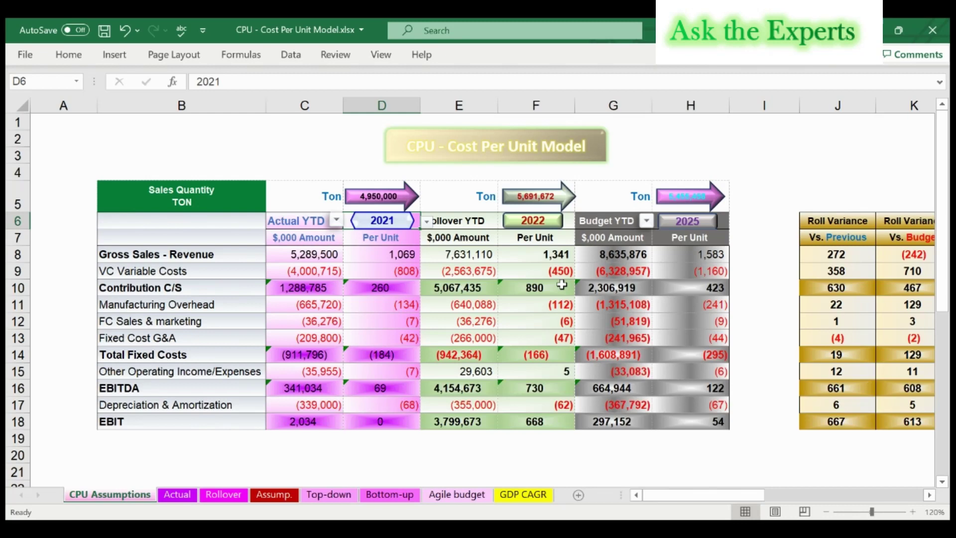
pyautogui.click(347, 498)
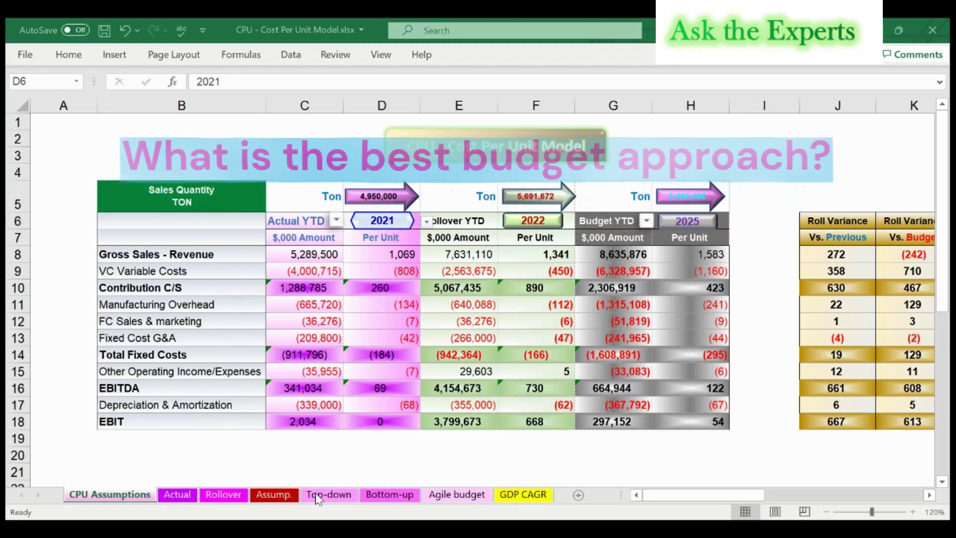
pyautogui.click(179, 496)
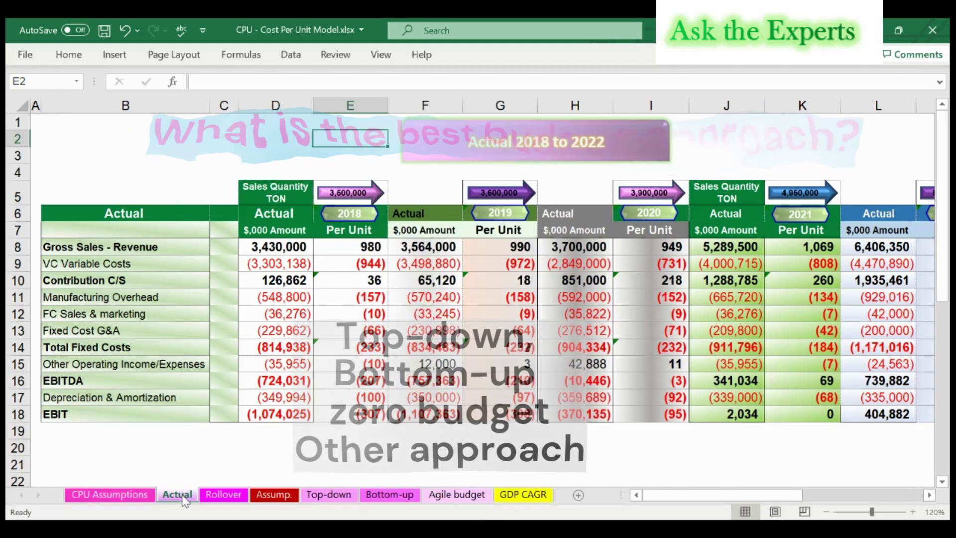
pyautogui.click(219, 495)
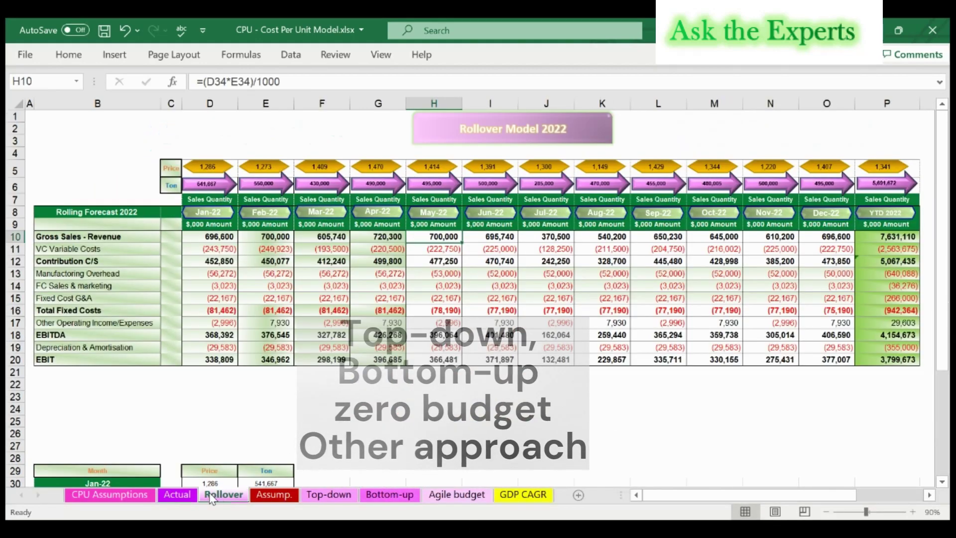
pyautogui.click(187, 496)
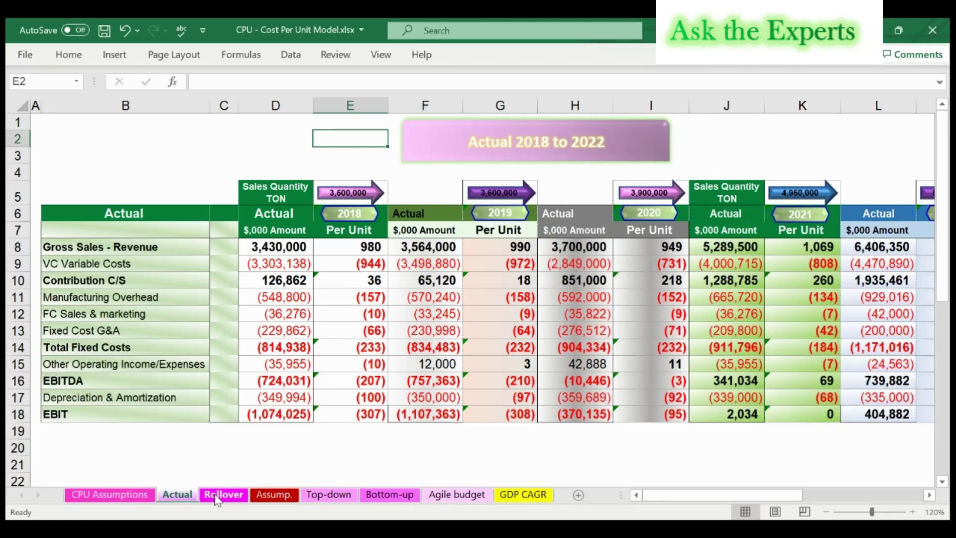
pyautogui.click(112, 494)
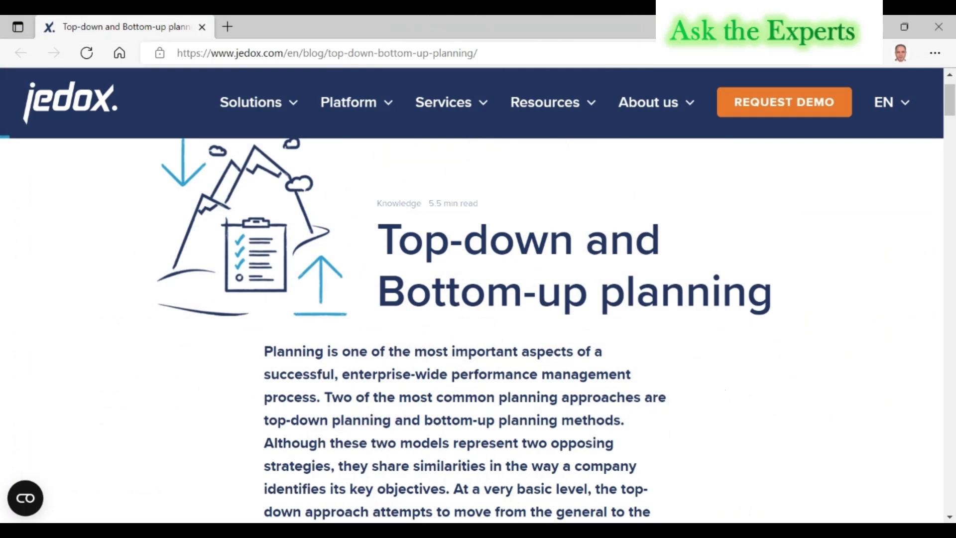
# - Scroll the Jedox top-down vs bottom-up planning article down to its Table of Contents
pyautogui.scroll(-3, 471, 329)
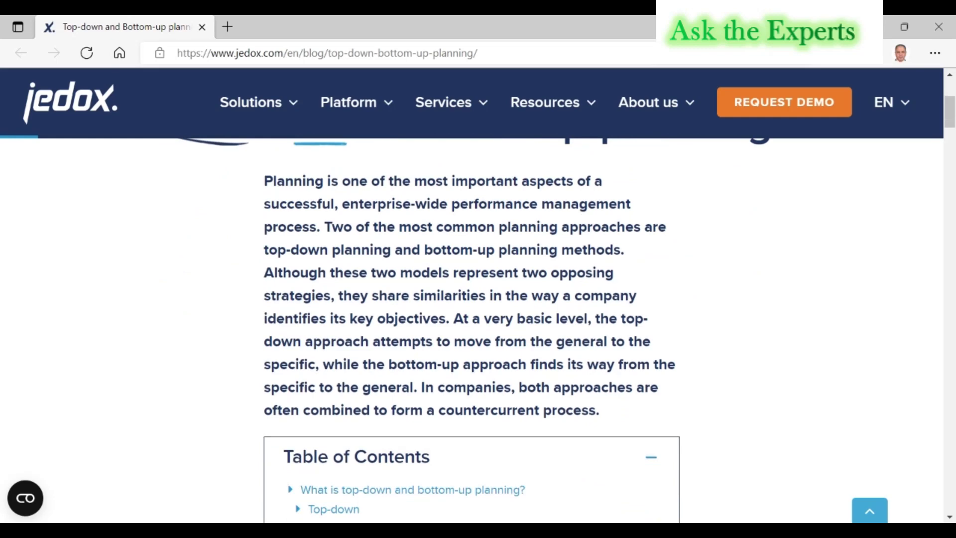
pyautogui.scroll(-5, 472, 329)
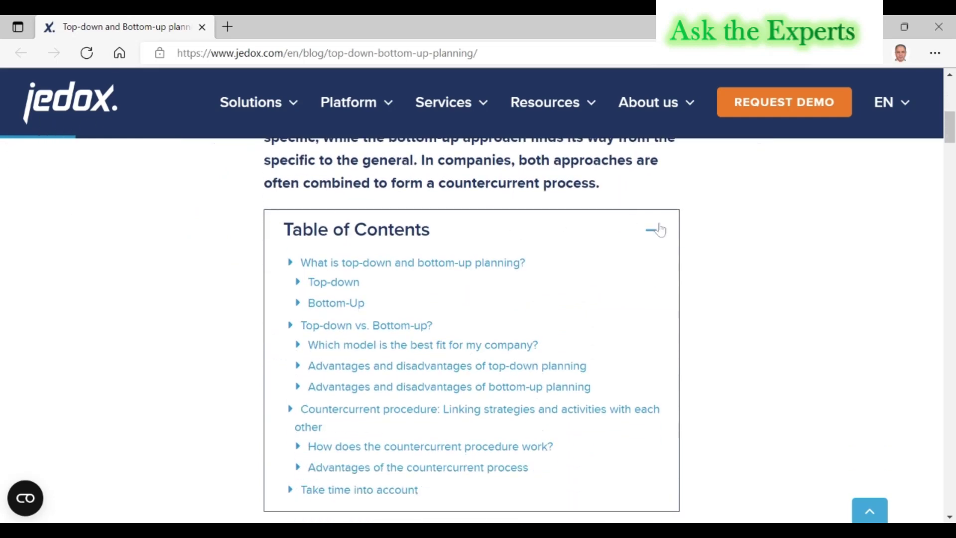
pyautogui.scroll(-1, 660, 231)
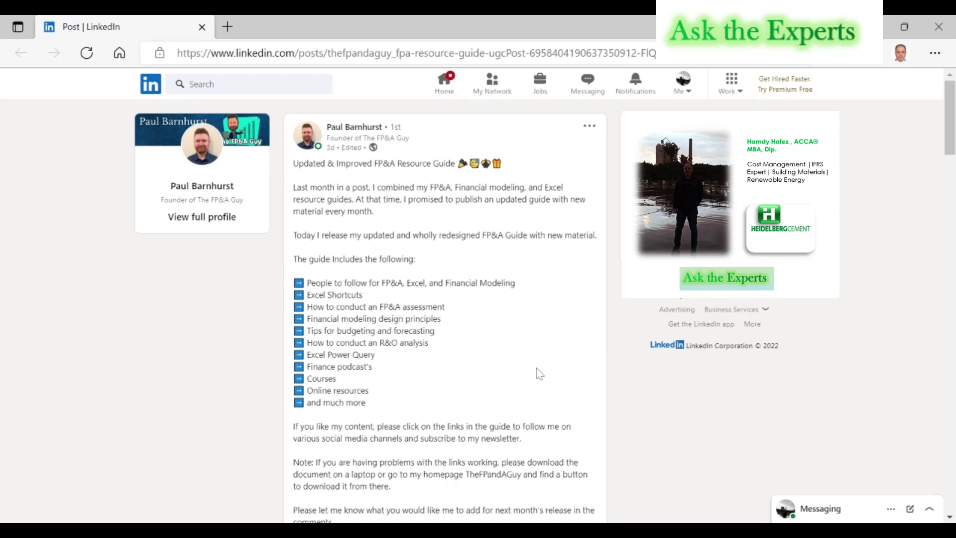
# - Advance the FP&A resource guide carousel from page 1 to page 7 of 56
pyautogui.scroll(-7, 539, 374)
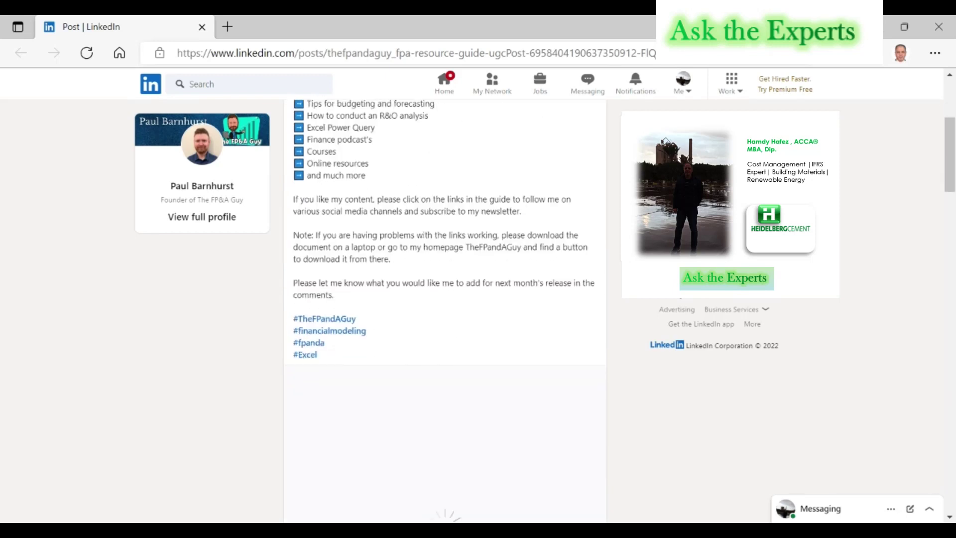
pyautogui.scroll(-3, 445, 311)
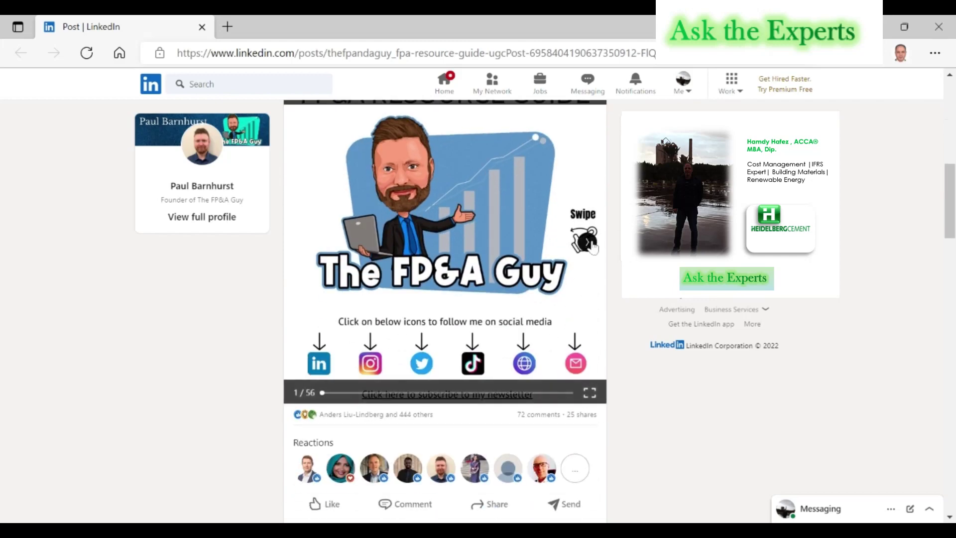
pyautogui.click(593, 247)
pyautogui.click(592, 246)
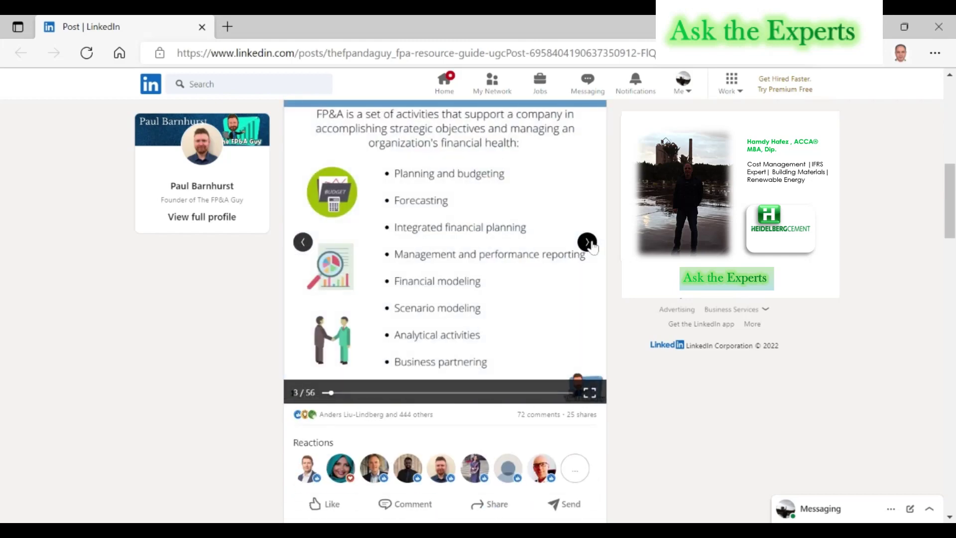
pyautogui.click(593, 246)
pyautogui.click(593, 247)
pyautogui.click(593, 246)
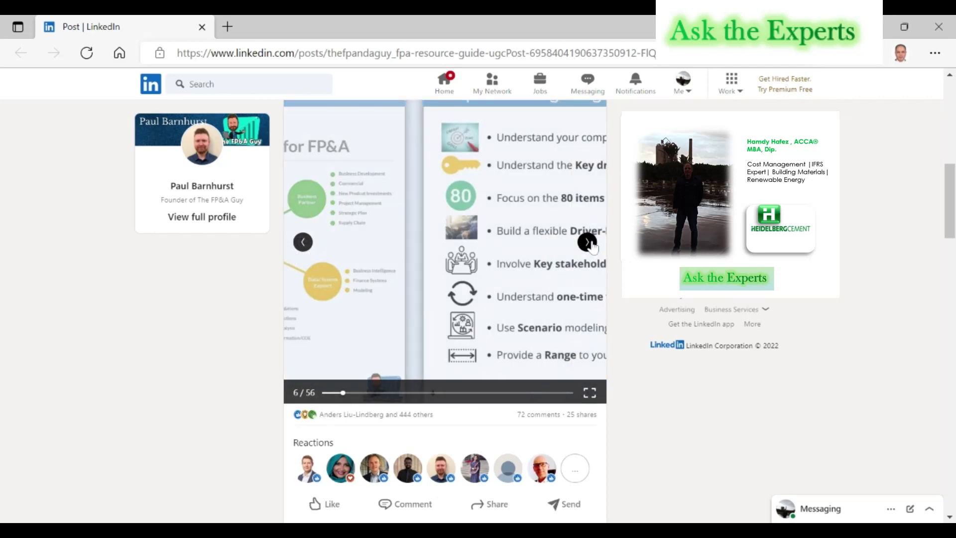
pyautogui.click(593, 247)
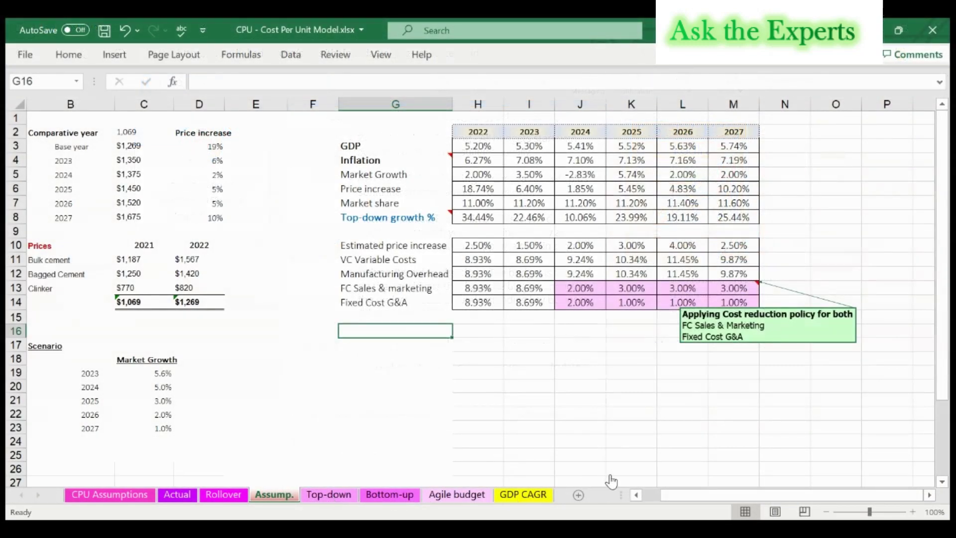
# - Alternate between the Assump. growth assumptions and the Top-down sheet, finishing on Top-down's Actual/Forecast table
pyautogui.click(323, 495)
pyautogui.click(276, 501)
pyautogui.click(330, 495)
pyautogui.click(318, 500)
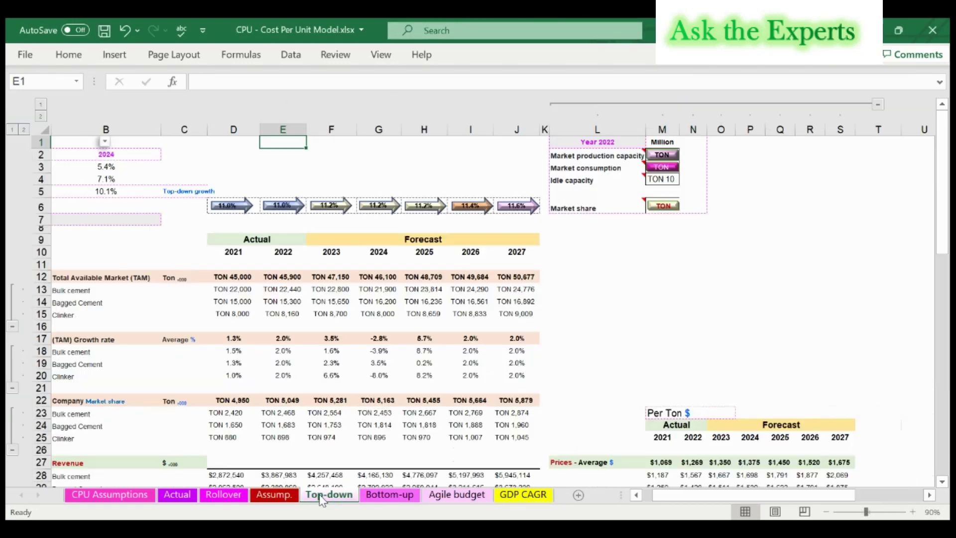
pyautogui.click(276, 502)
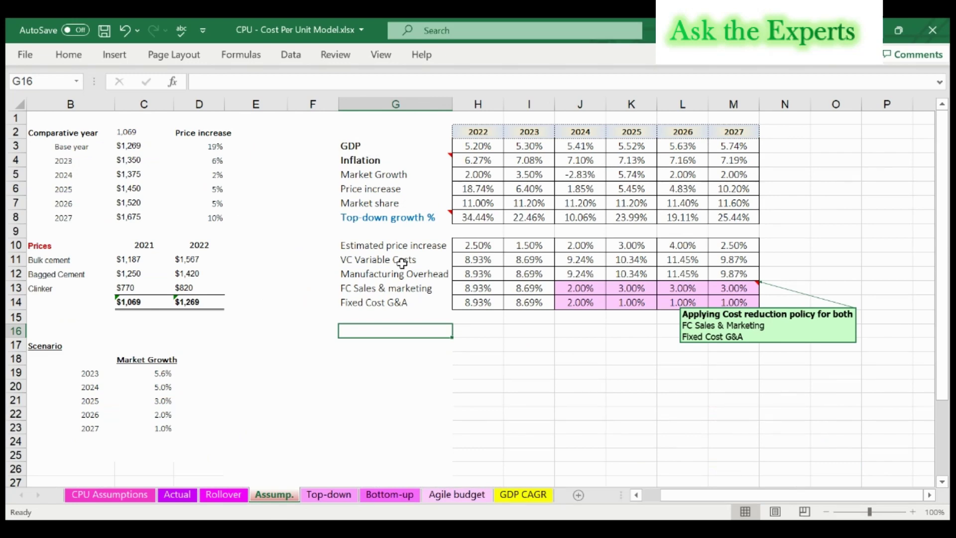
pyautogui.click(329, 495)
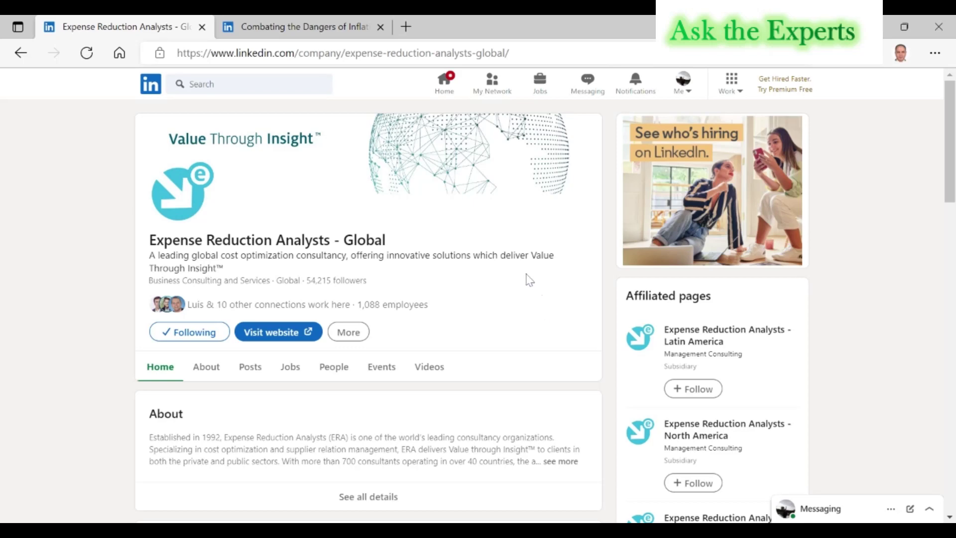
# - Flip between the Expense Reduction Analysts page and the inflation article, ending on 'Combating the Dangers of Inflation'
pyautogui.click(337, 39)
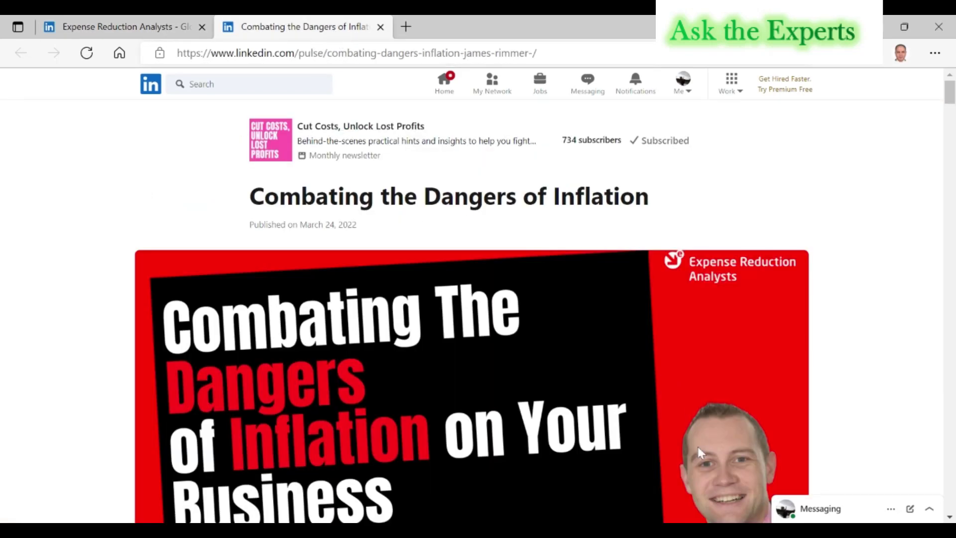
pyautogui.click(124, 28)
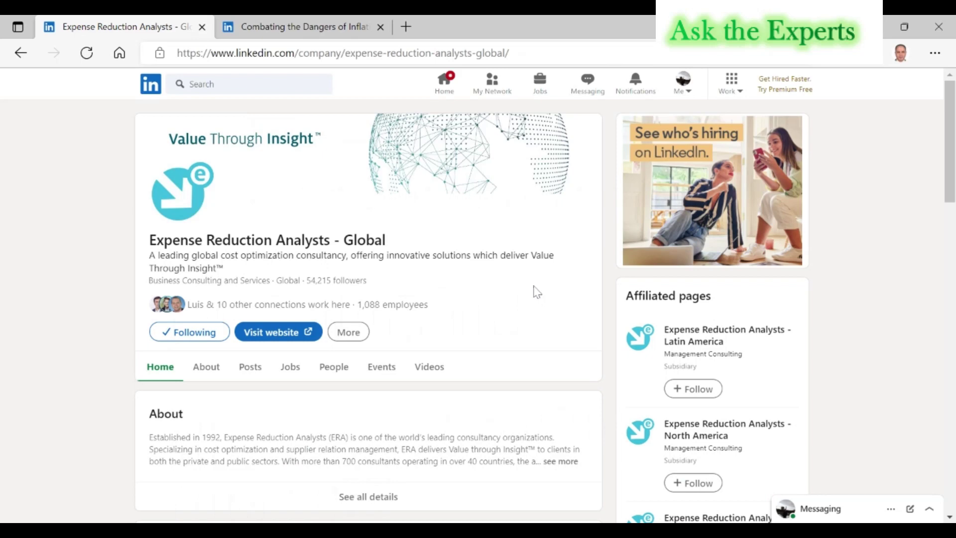
pyautogui.click(342, 35)
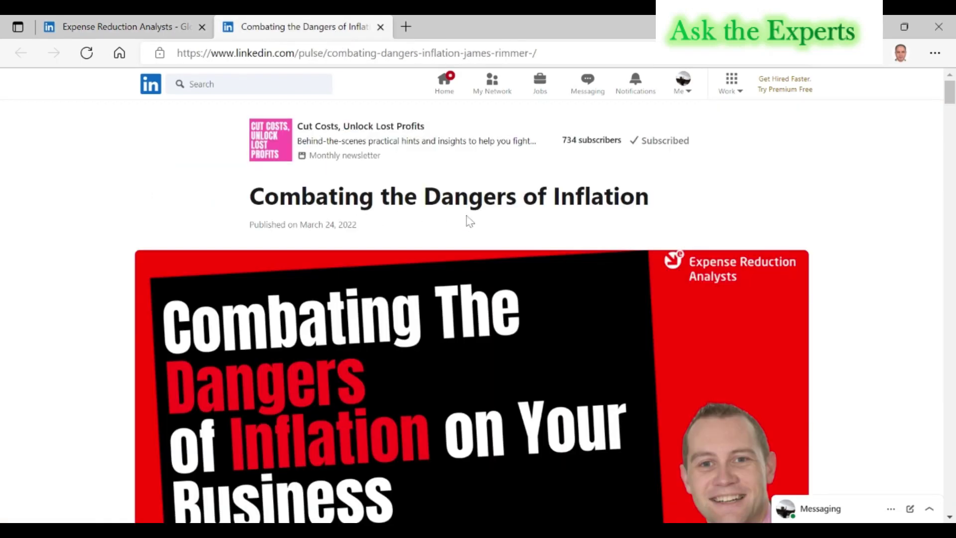
pyautogui.click(123, 27)
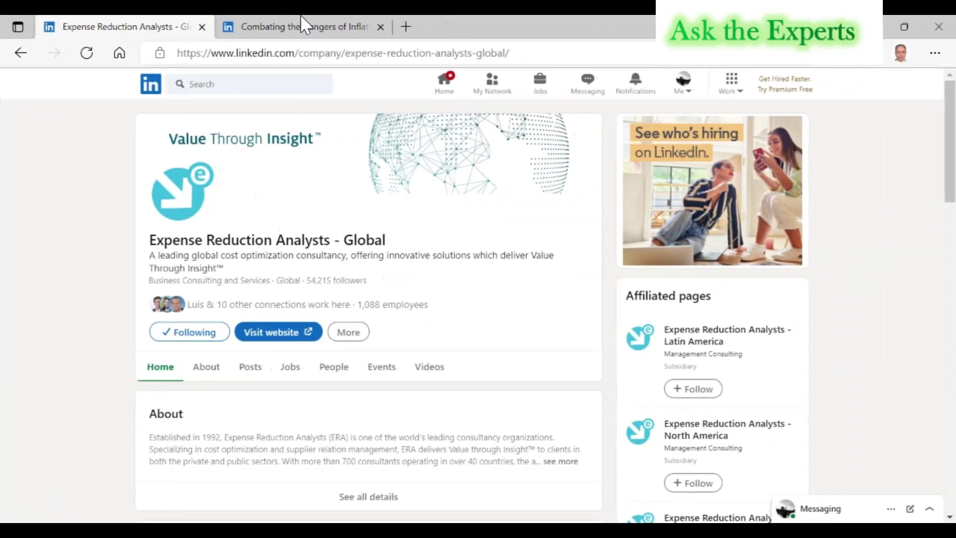
pyautogui.click(303, 24)
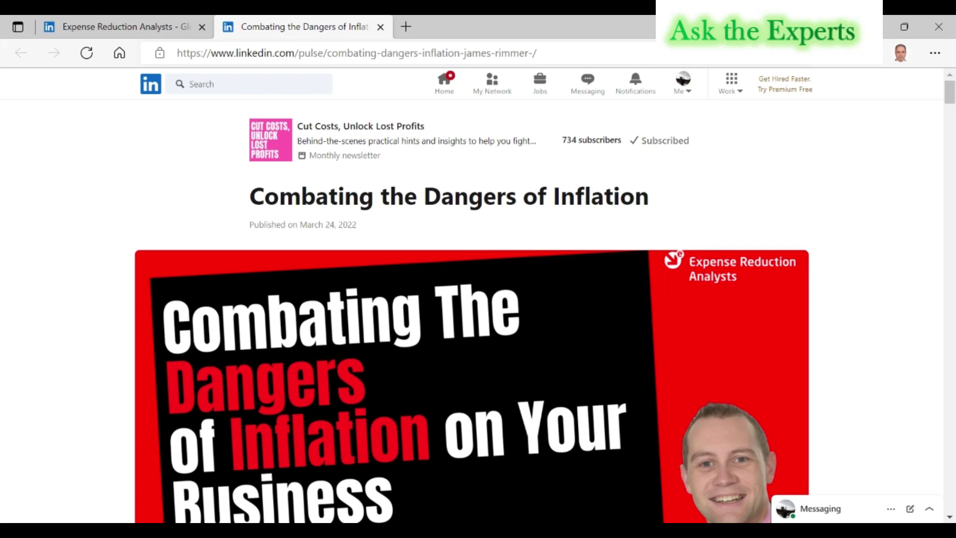
# - Scroll the inflation article through the '6 Dangers of Inflation' list down to '5) Wage inflation'
pyautogui.scroll(-9, 471, 296)
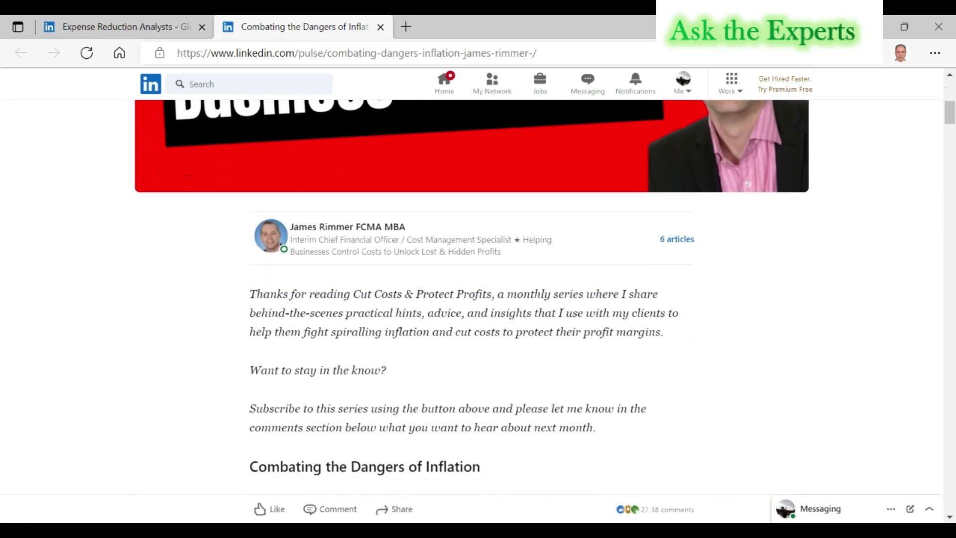
pyautogui.scroll(-7, 472, 297)
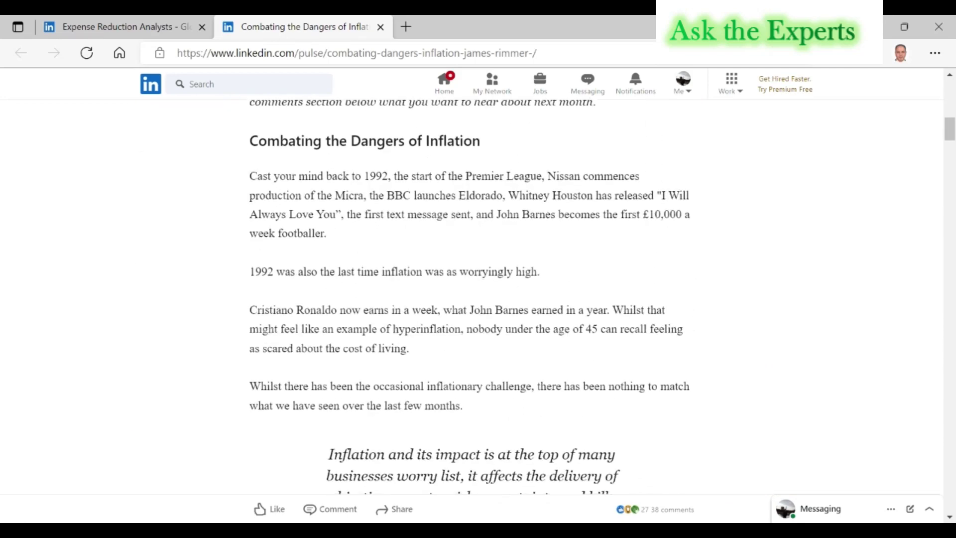
pyautogui.scroll(-10, 471, 296)
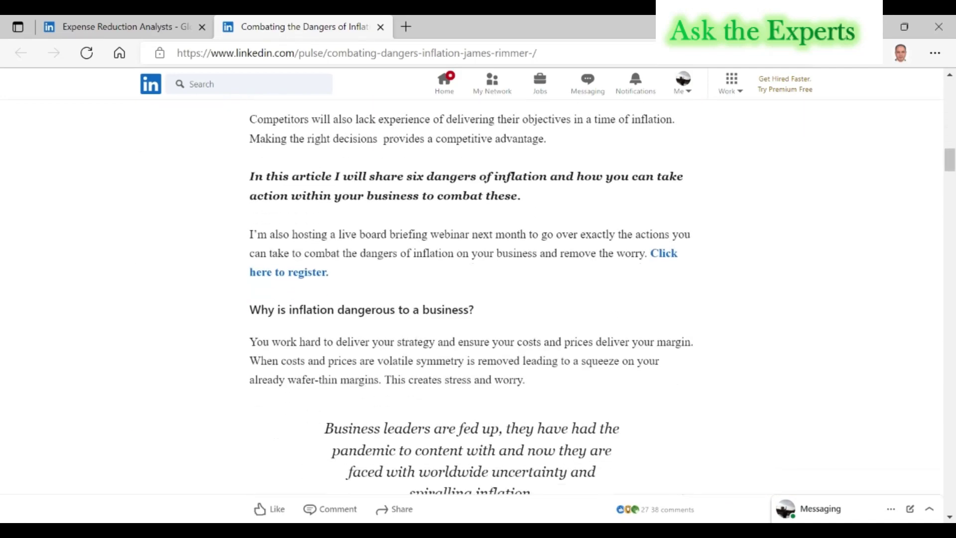
pyautogui.scroll(-10, 471, 297)
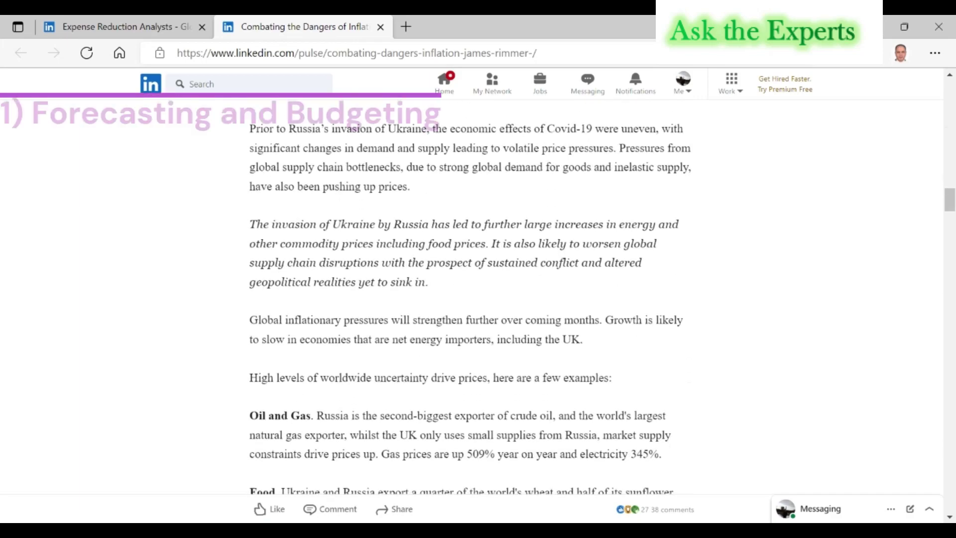
pyautogui.scroll(-8, 471, 296)
pyautogui.scroll(-8, 471, 297)
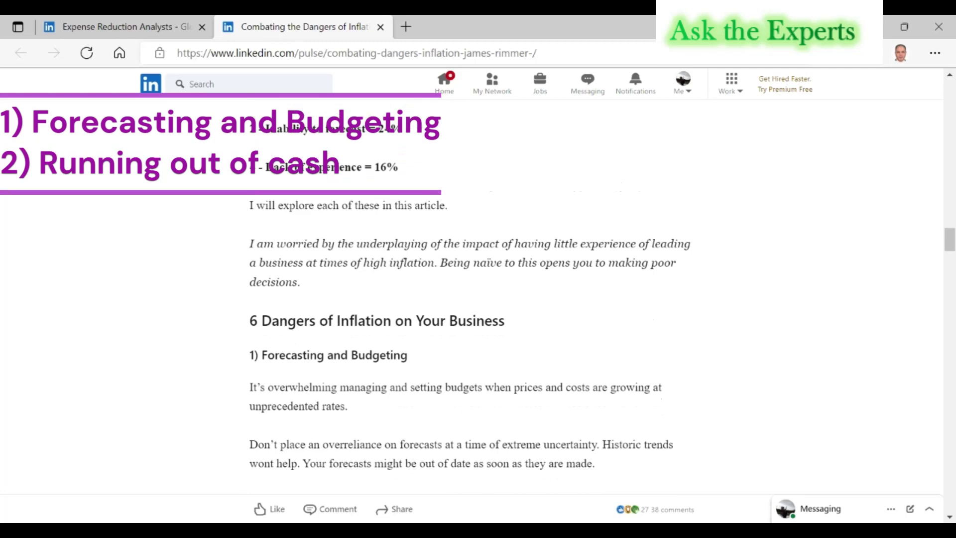
pyautogui.scroll(-8, 471, 297)
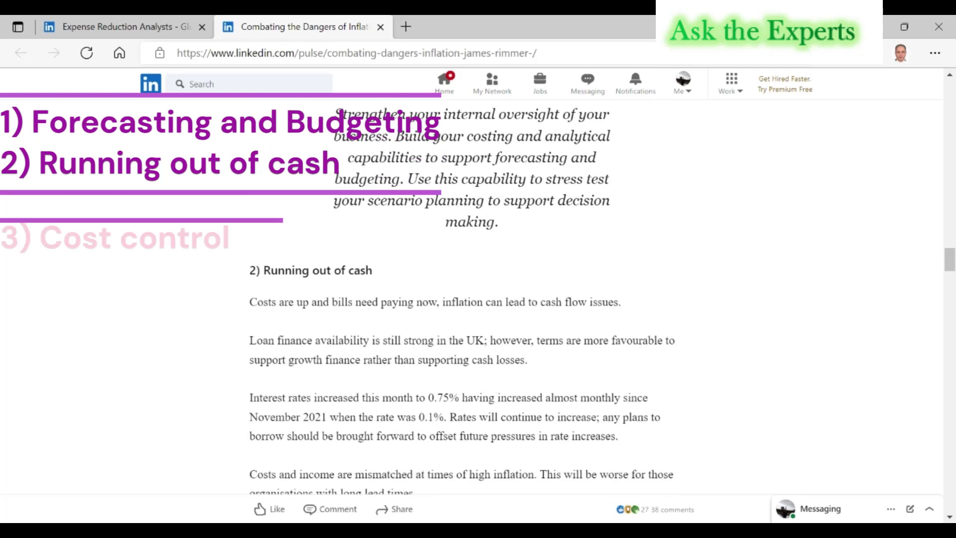
pyautogui.scroll(-8, 472, 297)
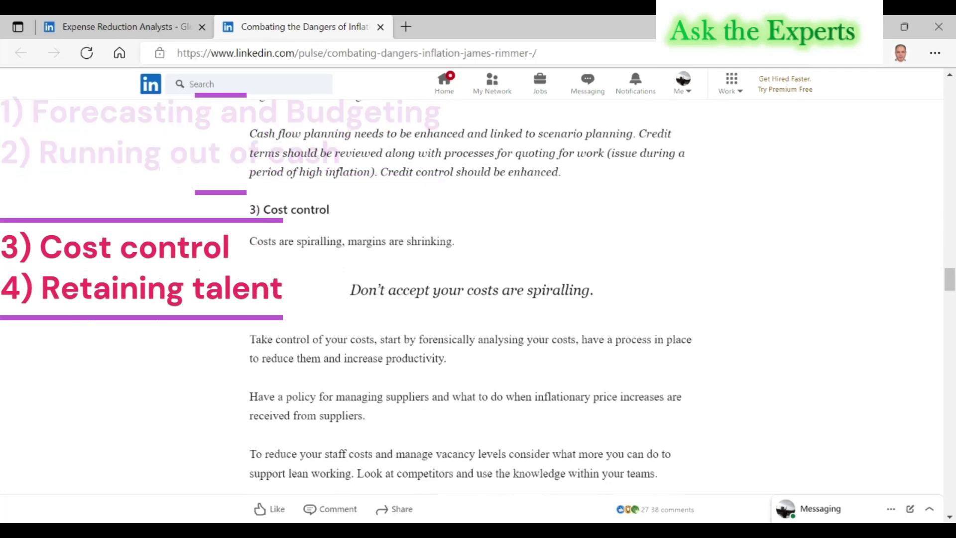
pyautogui.scroll(-8, 472, 296)
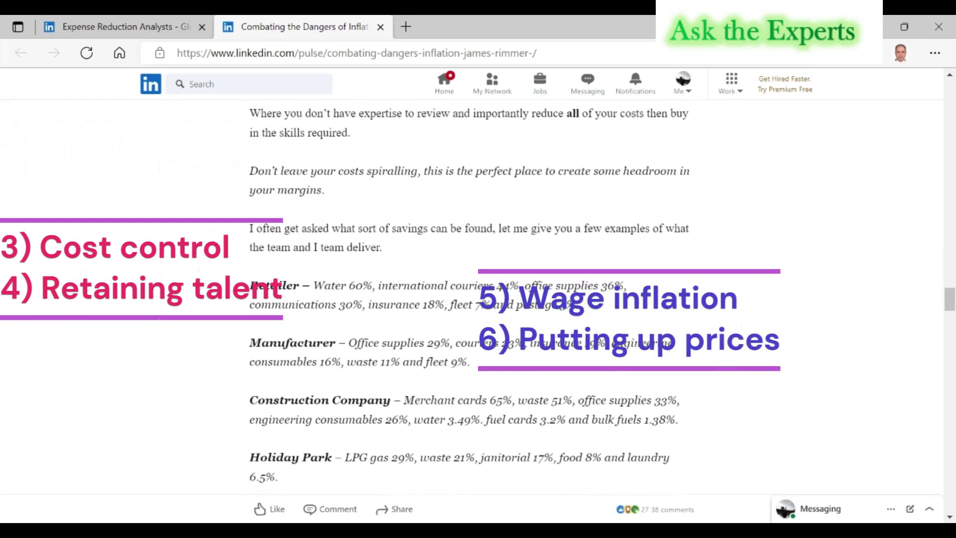
pyautogui.scroll(-8, 471, 297)
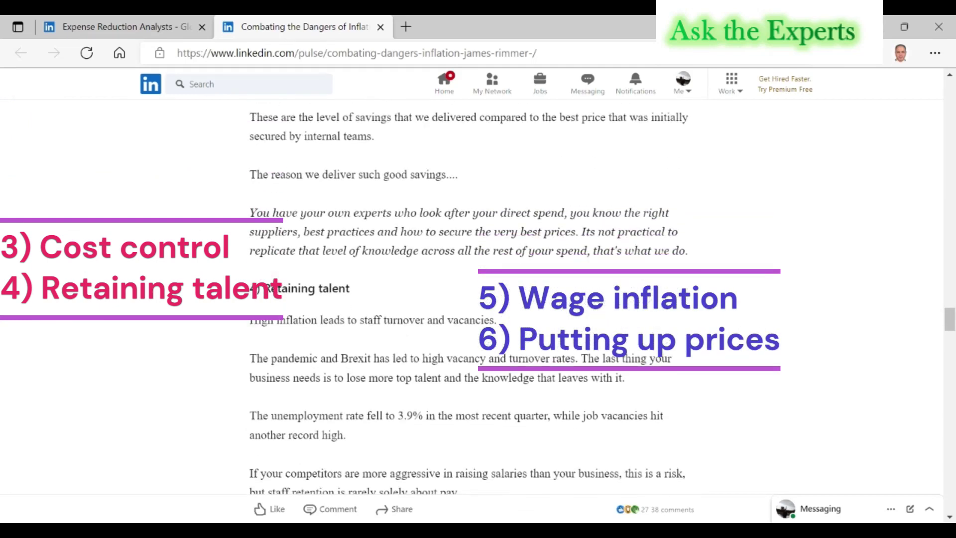
pyautogui.scroll(-8, 472, 296)
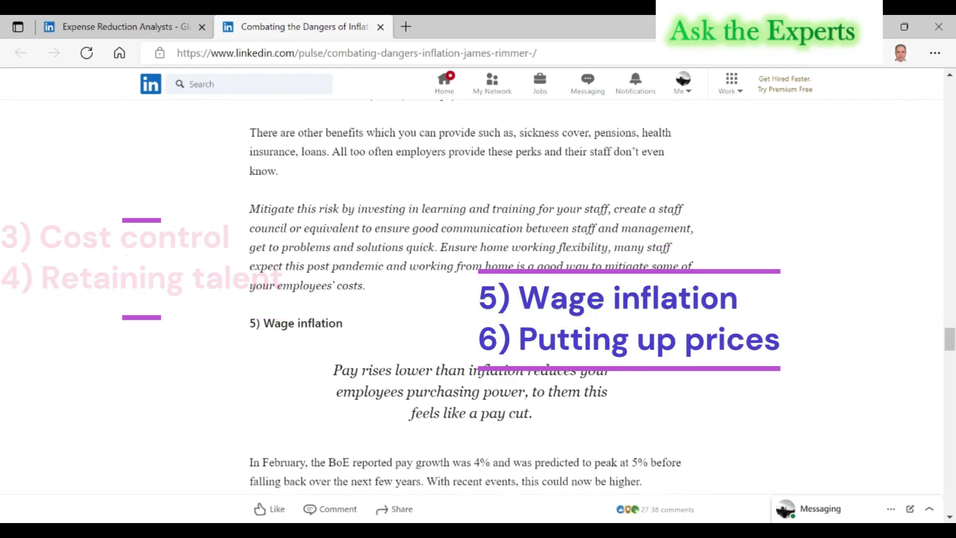
pyautogui.scroll(-10, 472, 296)
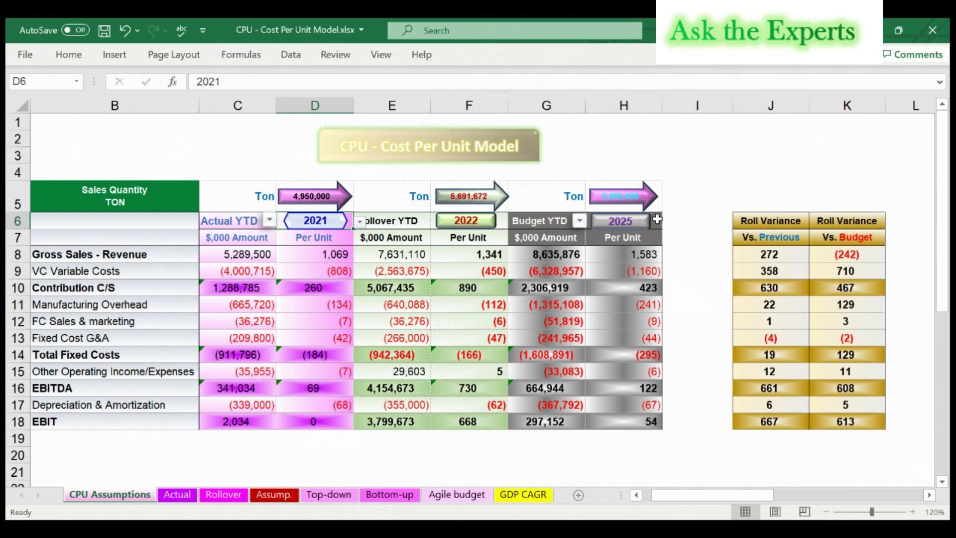
# - Toggle the H6 budget year between 2025 and 2024 using undo/redo and the dropdown, ending on 2025
pyautogui.click(657, 219)
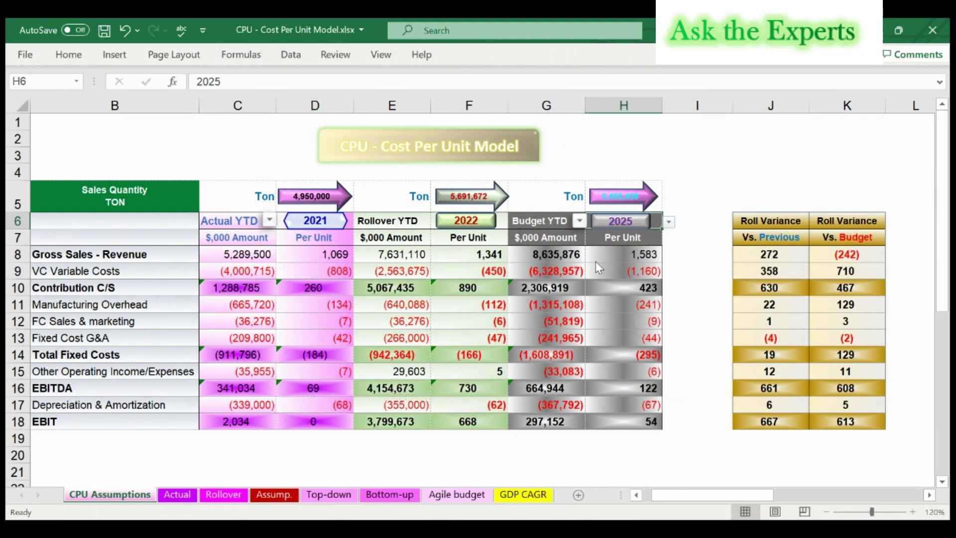
pyautogui.hotkey('ctrl', 'z')
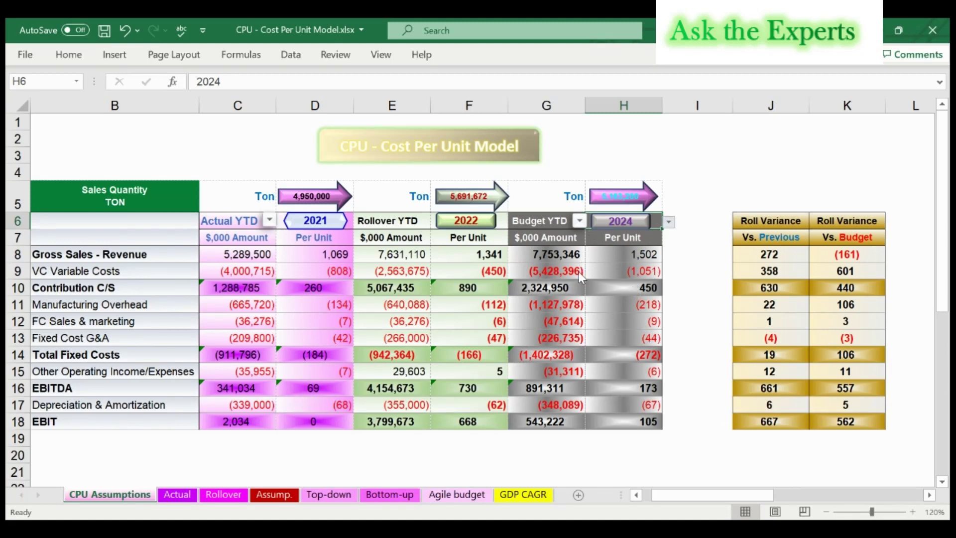
pyautogui.hotkey('ctrl', 'y')
pyautogui.press('Left')
pyautogui.press('Left')
pyautogui.press('Left')
pyautogui.press('Left')
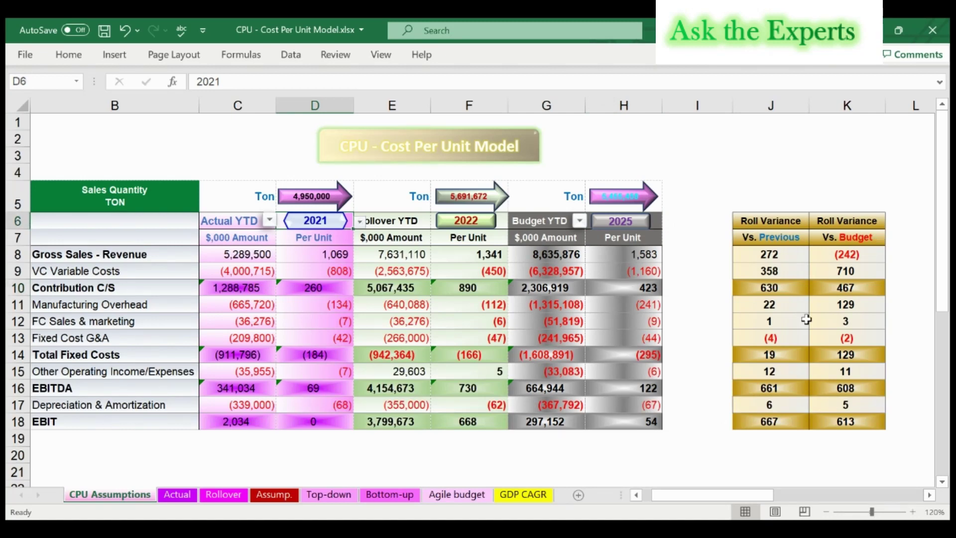
pyautogui.click(658, 219)
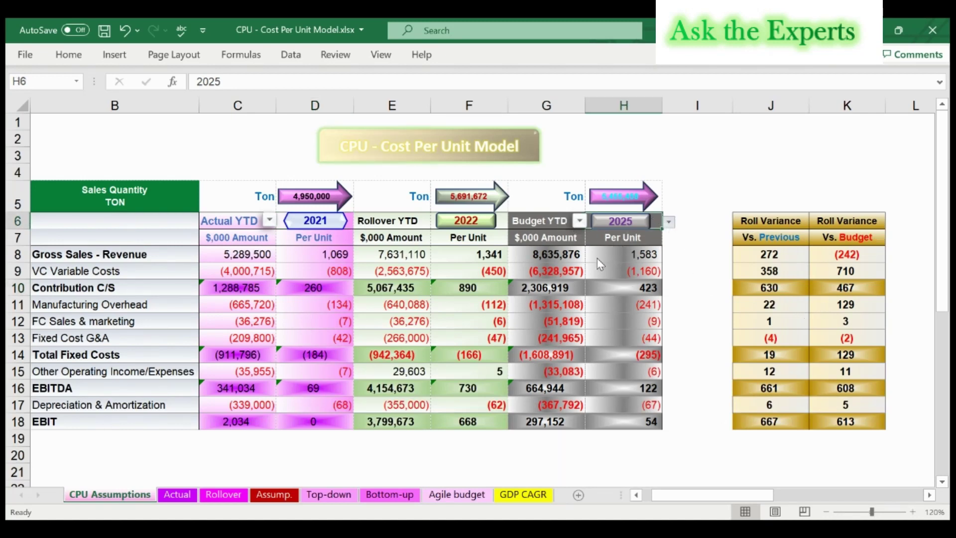
pyautogui.hotkey('alt', 'Down')
pyautogui.press('Up')
pyautogui.press('Return')
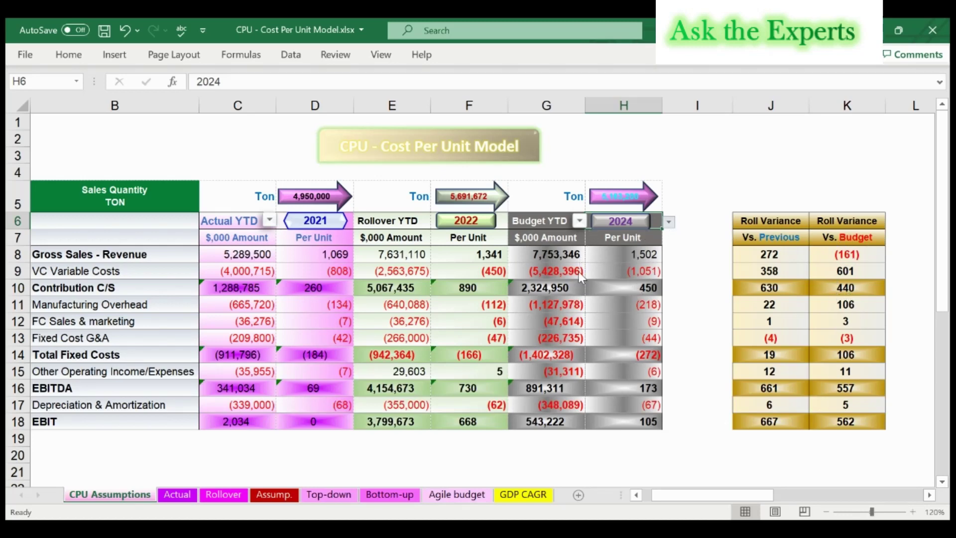
pyautogui.hotkey('alt', 'Down')
pyautogui.press('Down')
pyautogui.press('Return')
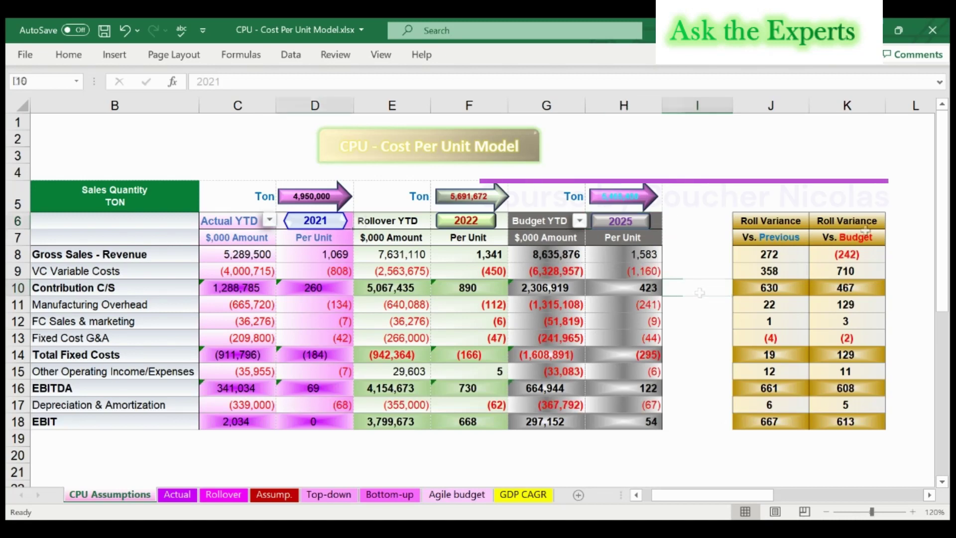
pyautogui.press('Left')
pyautogui.press('Left')
pyautogui.press('Left')
pyautogui.press('Left')
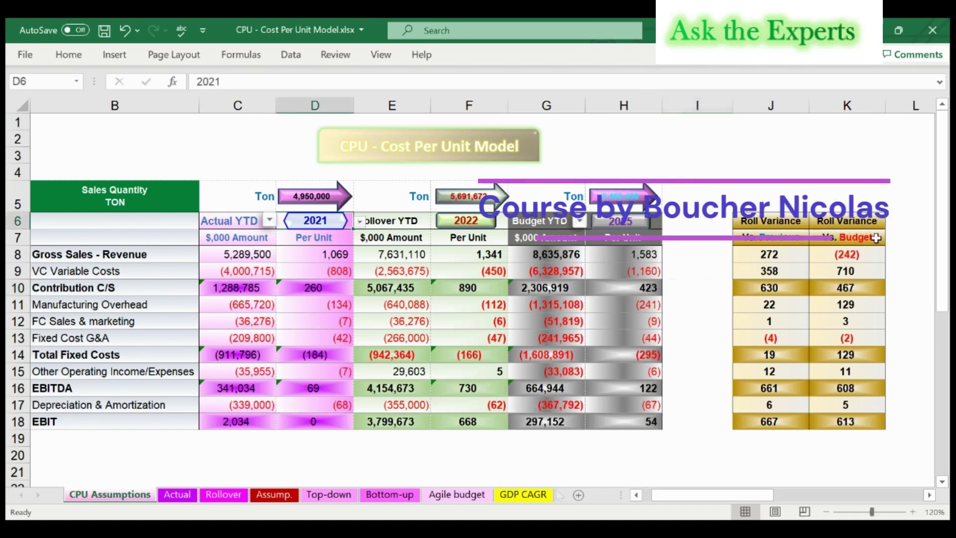
# - Type 2024 as the H6 budget year, then undo to restore 2025
pyautogui.click(647, 223)
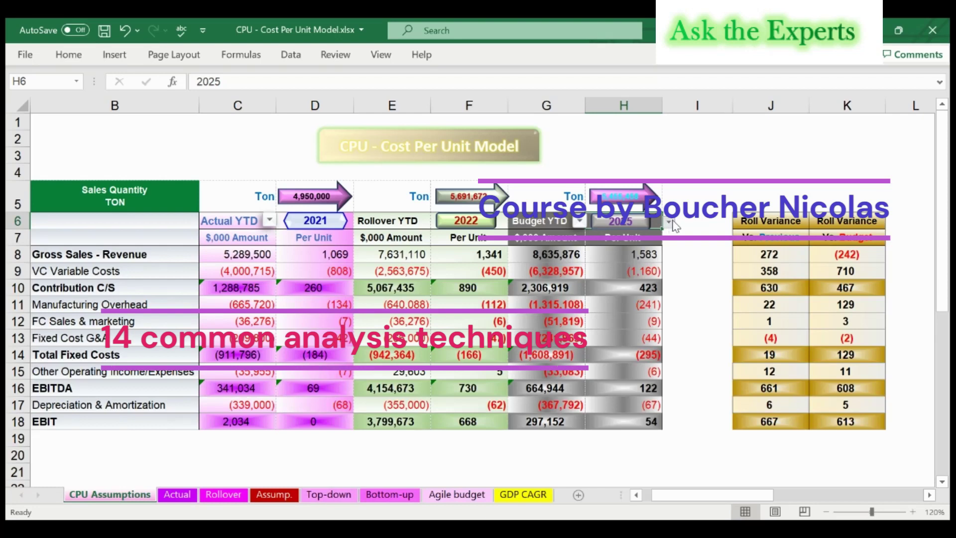
pyautogui.write('2024')
pyautogui.press('Return')
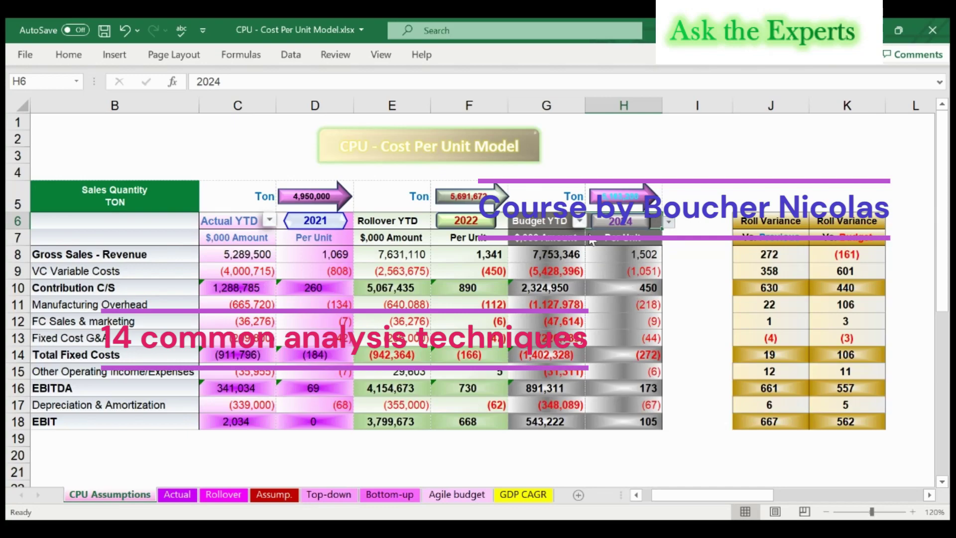
pyautogui.hotkey('ctrl', 'z')
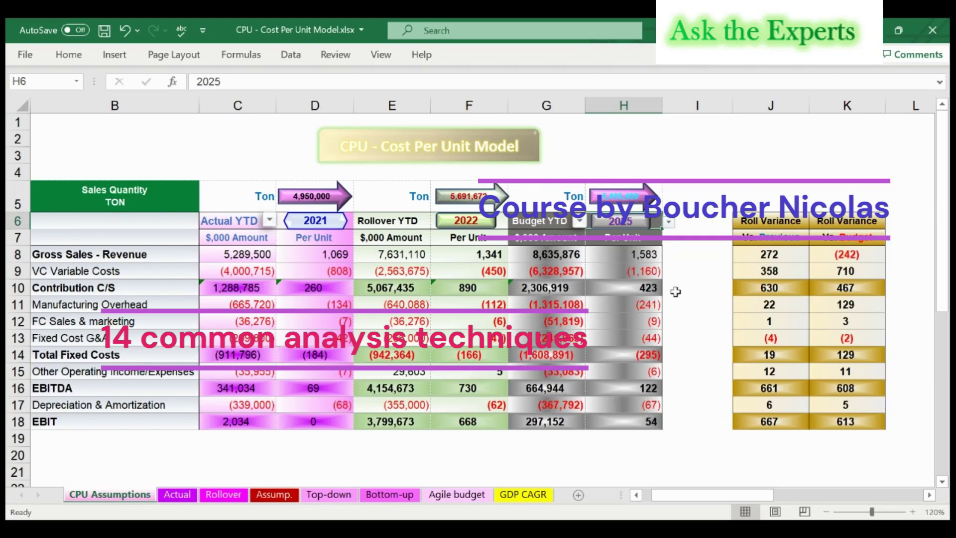
pyautogui.click(700, 293)
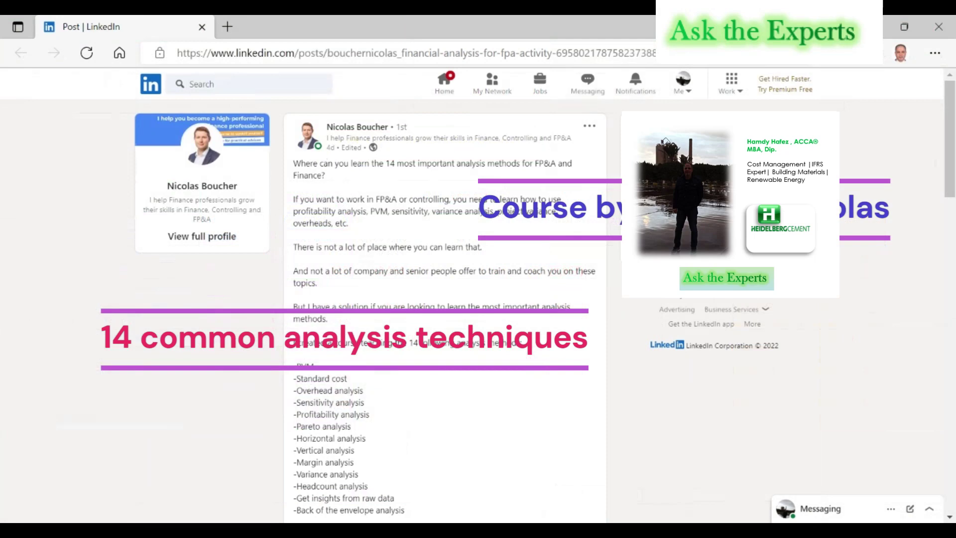
# - Scroll the 14 analysis methods post down to the Financial Analysis for FP&A course image and back up
pyautogui.scroll(-2, 445, 309)
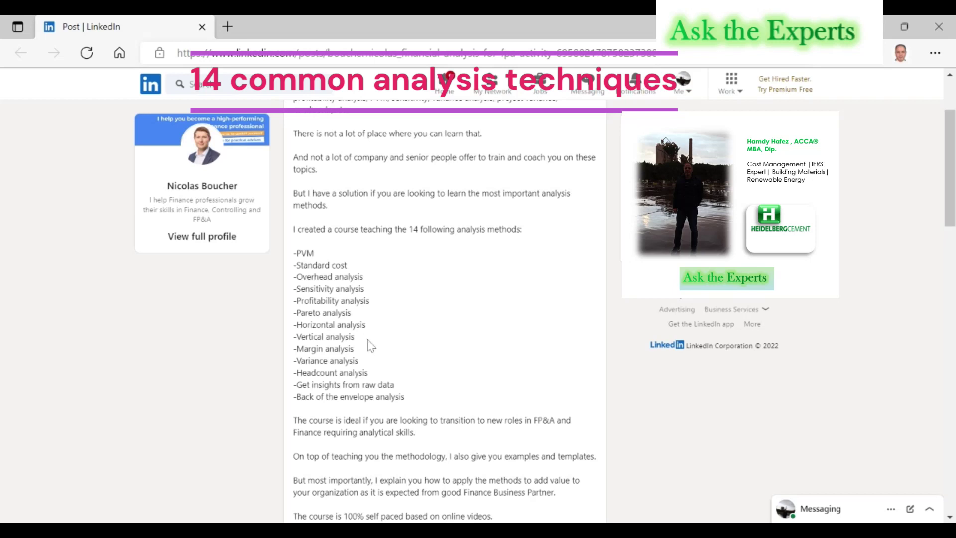
pyautogui.scroll(-2, 416, 387)
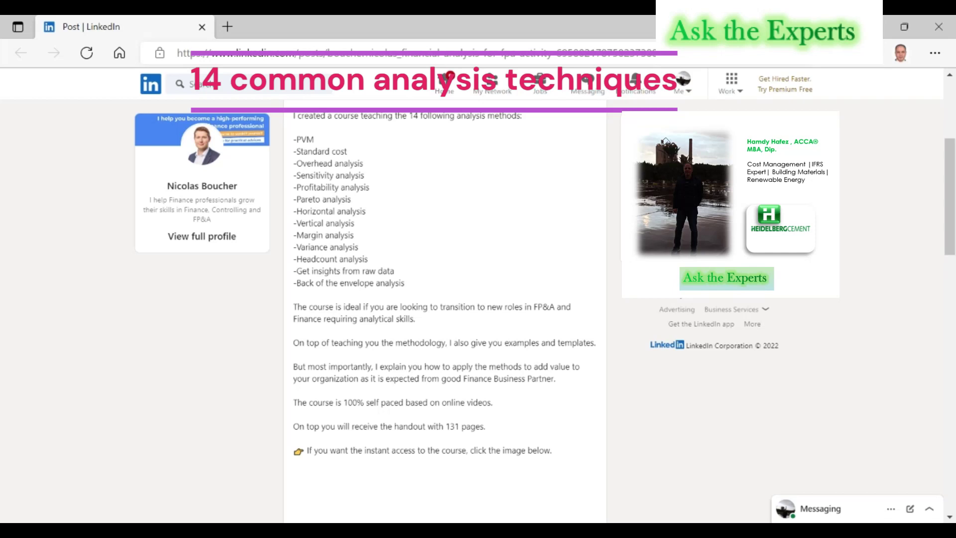
pyautogui.scroll(-3, 445, 309)
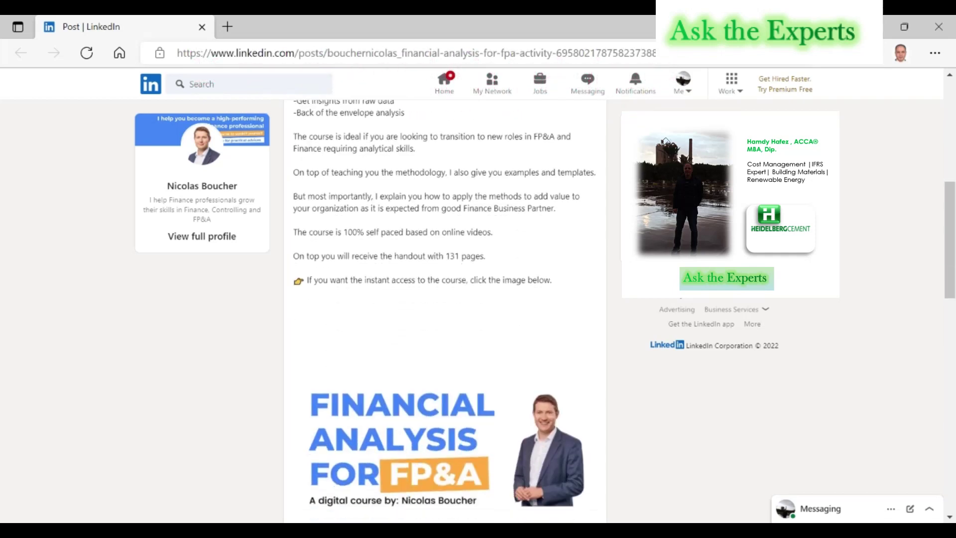
pyautogui.scroll(-3, 445, 309)
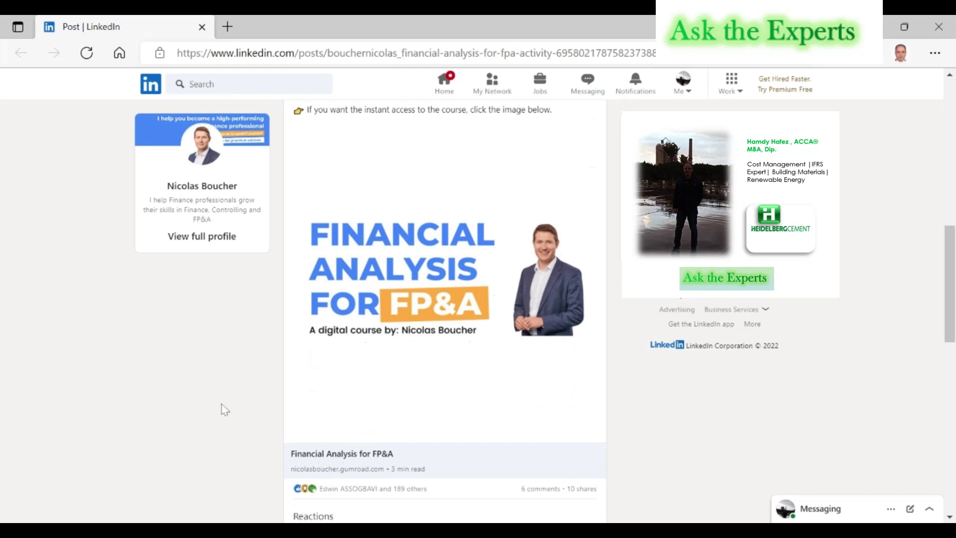
pyautogui.scroll(7, 225, 409)
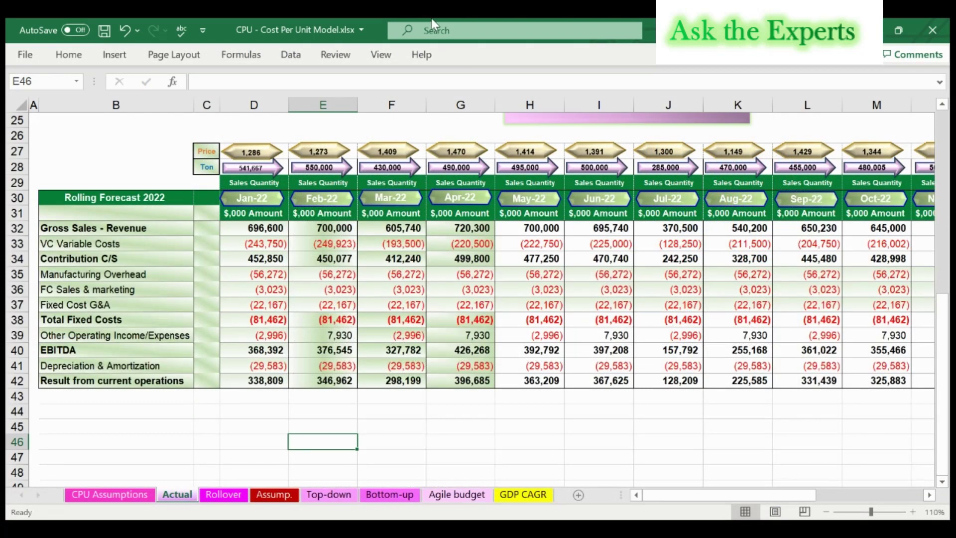
# - On the Actual sheet, inspect E8's formula =(D8*1000)/$E$5 against the Sales Quantity in row 5
pyautogui.press('pageup')
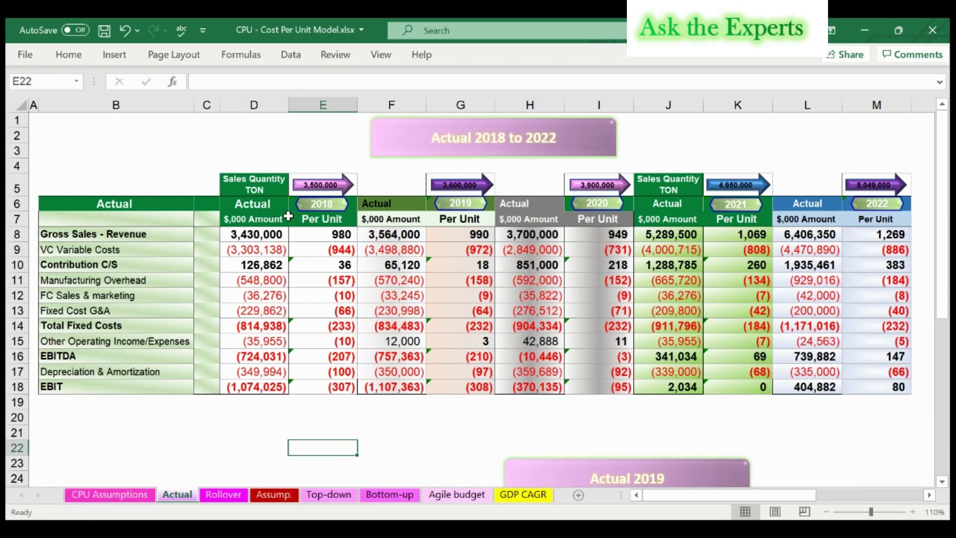
pyautogui.click(10, 183)
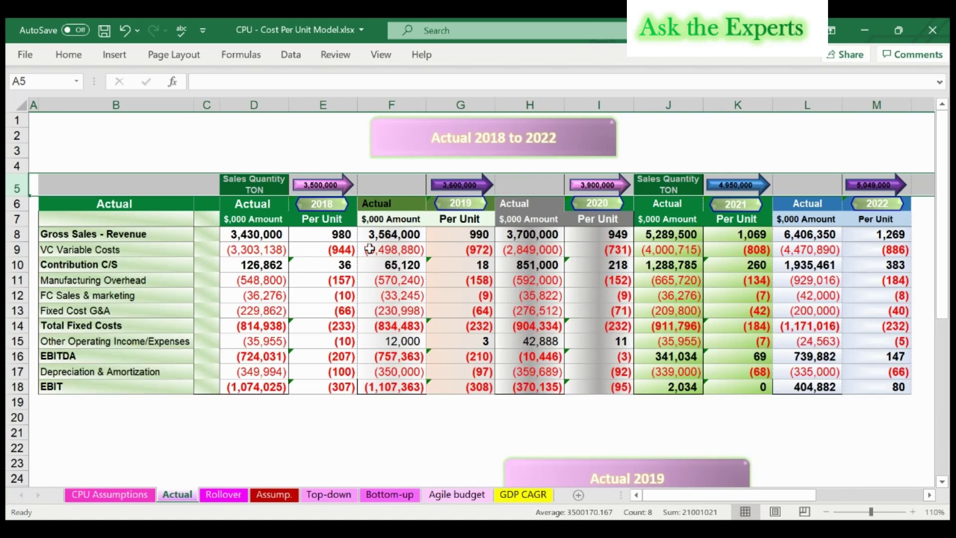
pyautogui.click(345, 233)
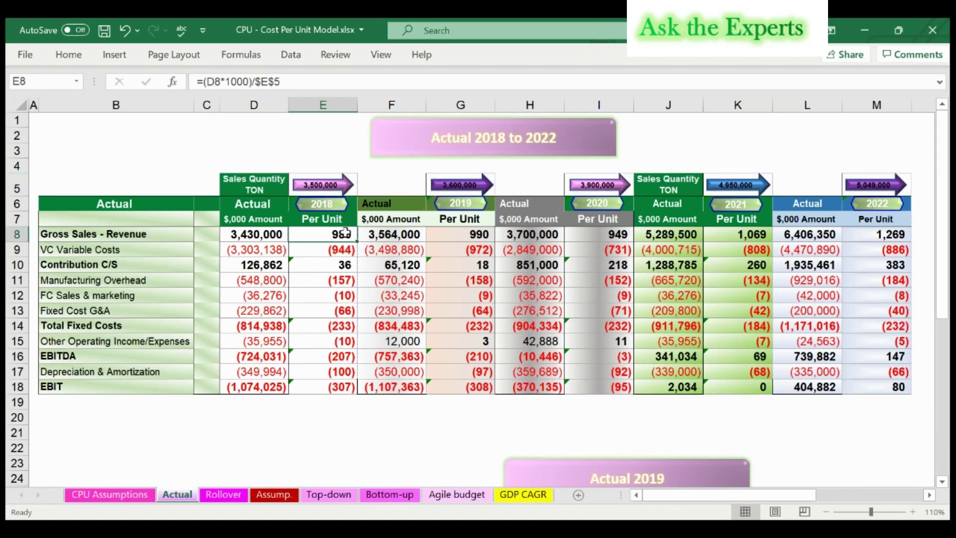
pyautogui.doubleClick(345, 232)
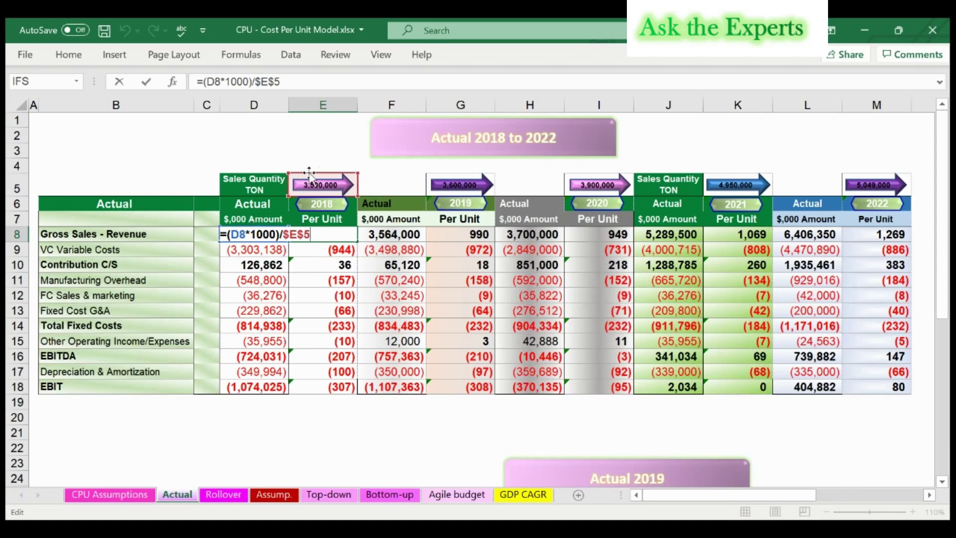
pyautogui.press('Escape')
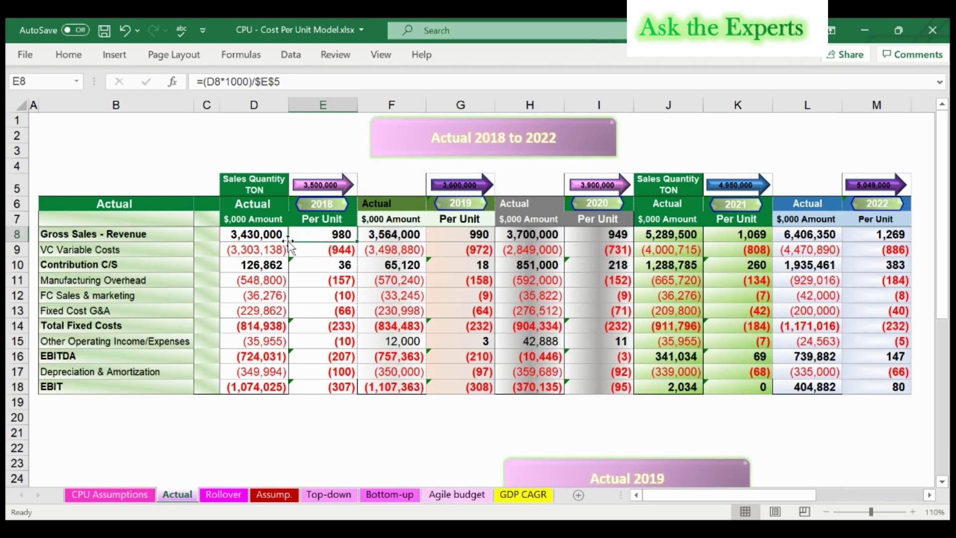
pyautogui.click(262, 182)
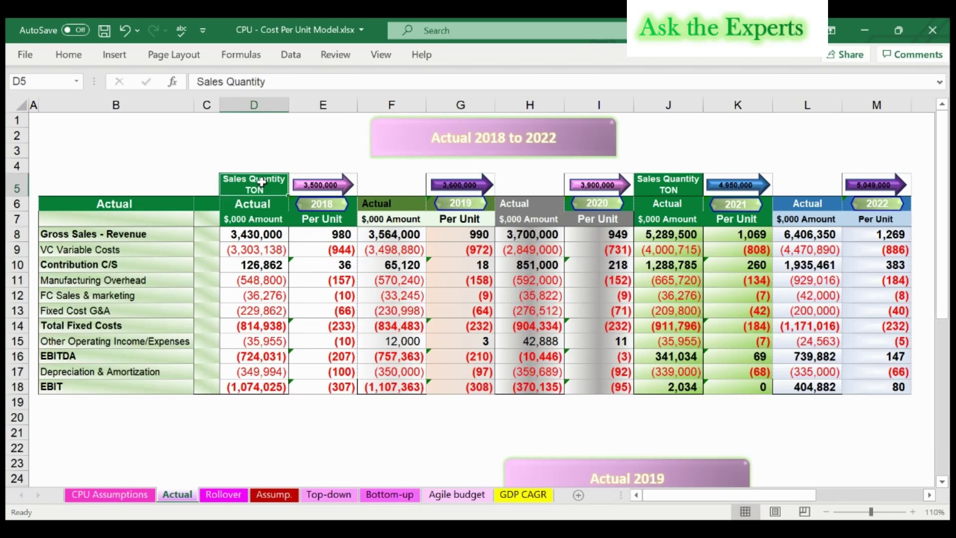
pyautogui.click(321, 233)
pyautogui.doubleClick(322, 233)
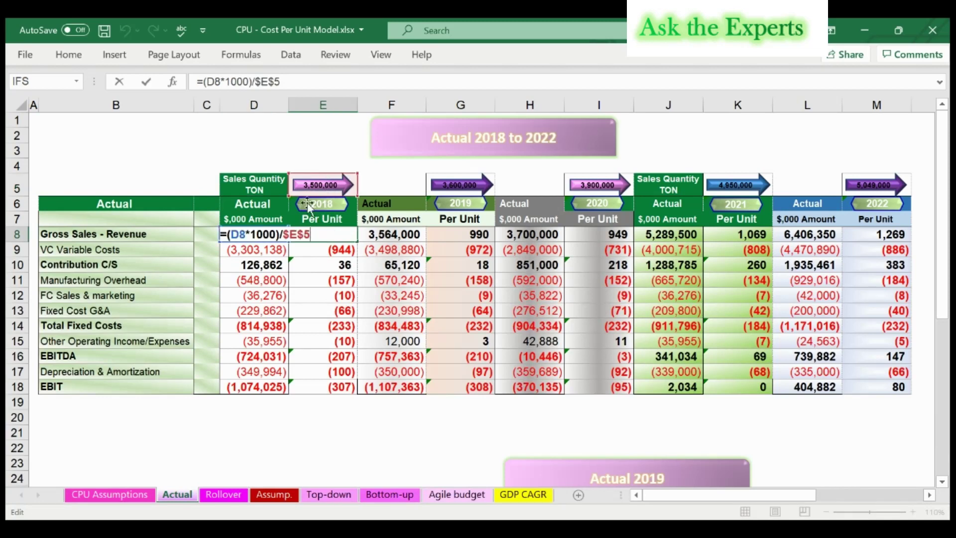
pyautogui.press('Escape')
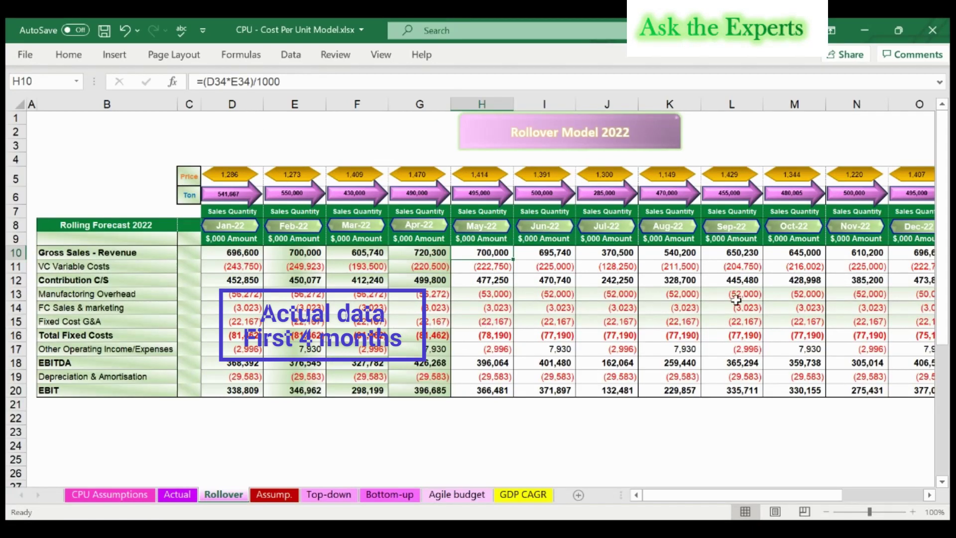
pyautogui.click(929, 496)
pyautogui.click(930, 495)
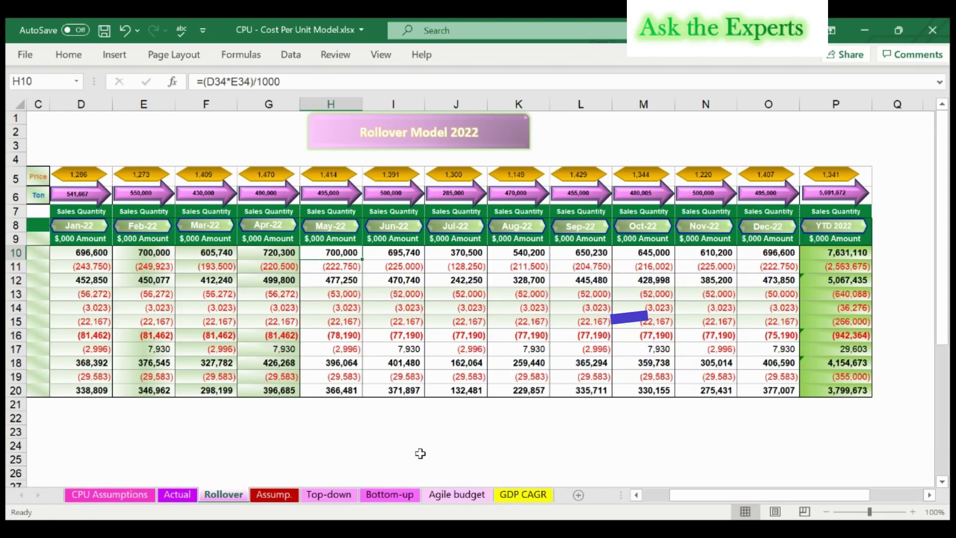
pyautogui.click(653, 495)
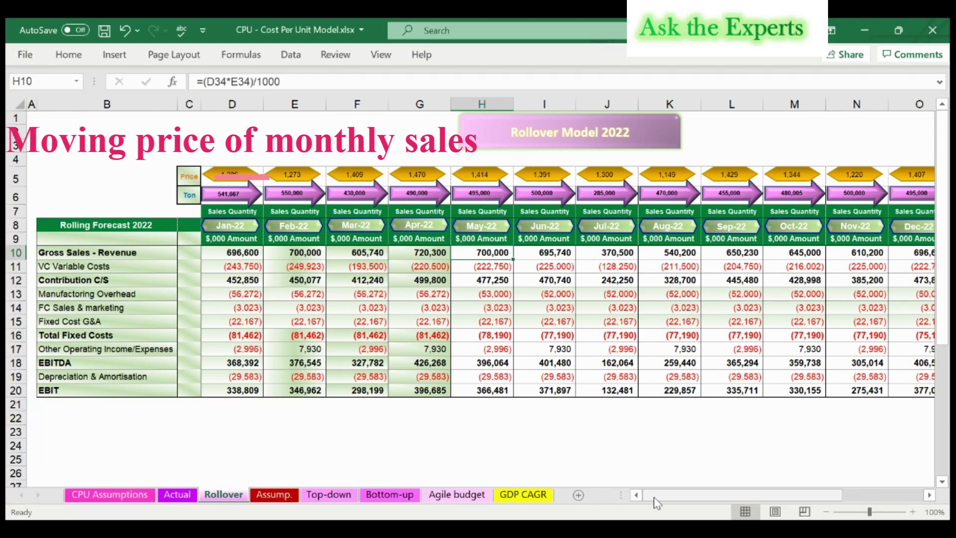
pyautogui.click(15, 179)
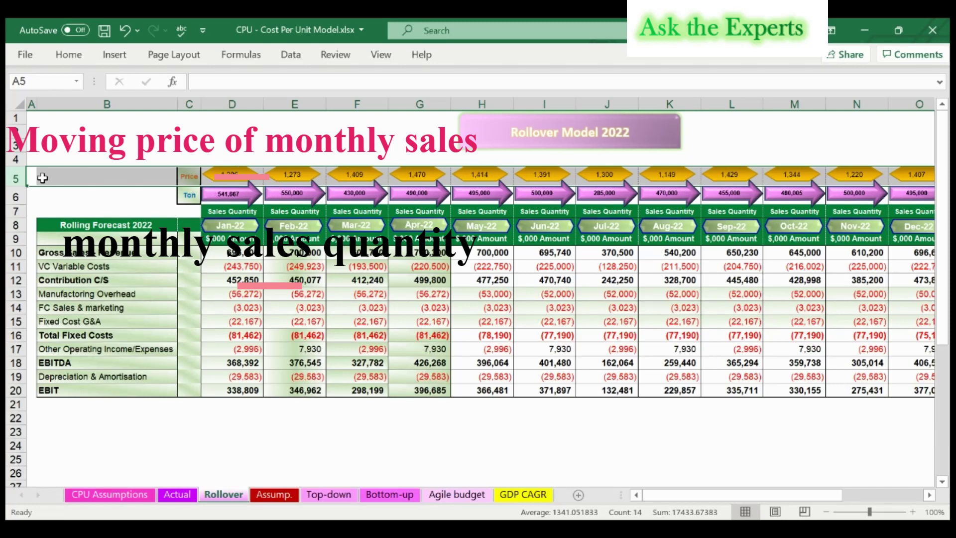
pyautogui.click(10, 196)
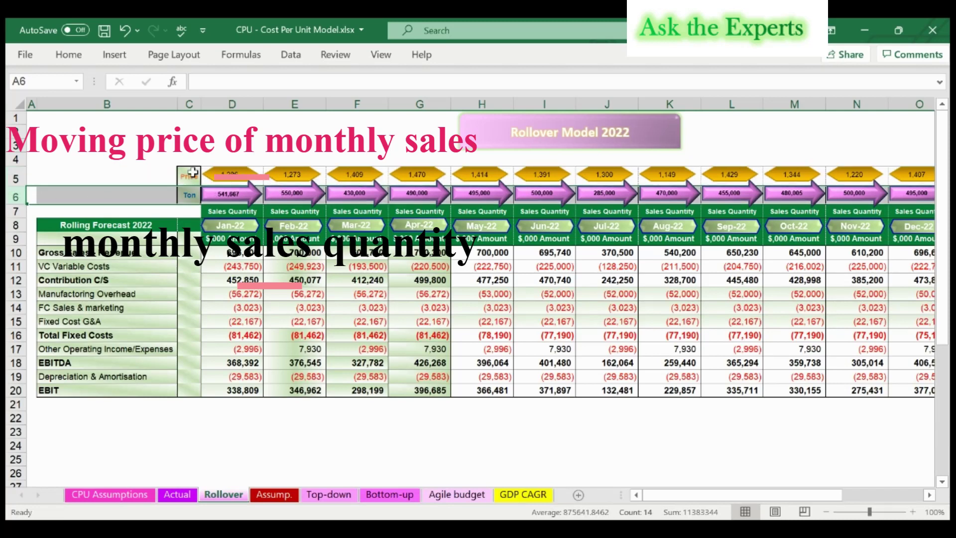
pyautogui.click(233, 148)
pyautogui.press('Down')
pyautogui.press('Down')
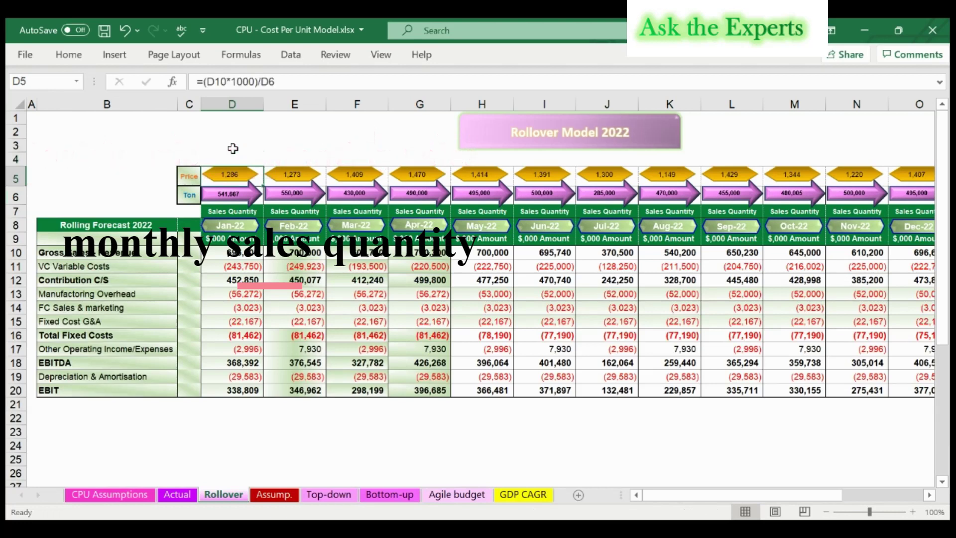
pyautogui.click(292, 82)
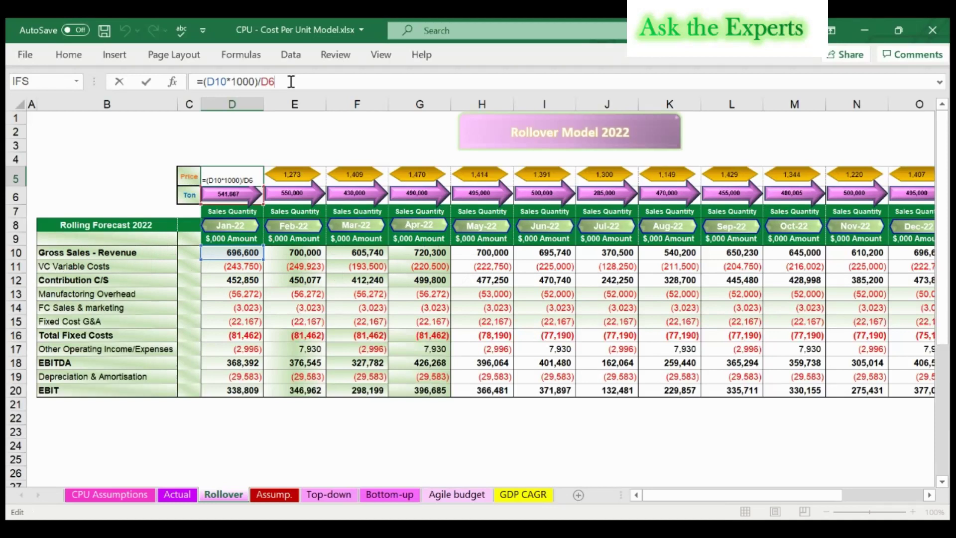
pyautogui.press('Escape')
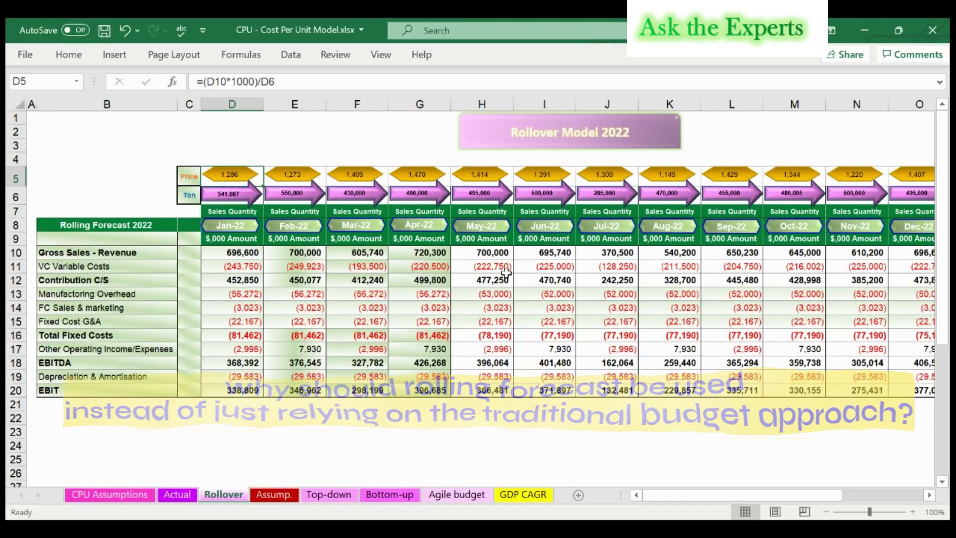
pyautogui.click(488, 264)
pyautogui.press('Down')
pyautogui.press('Down')
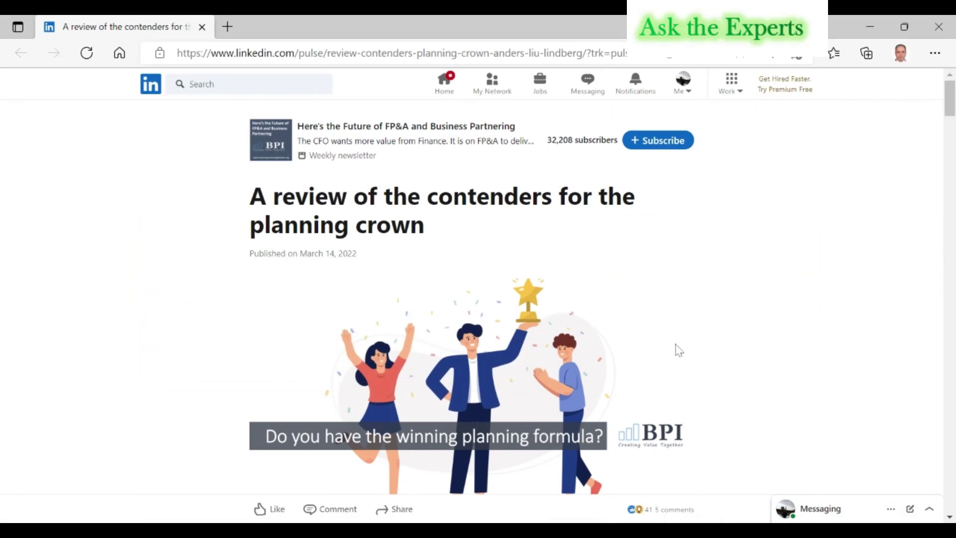
pyautogui.scroll(-5, 679, 350)
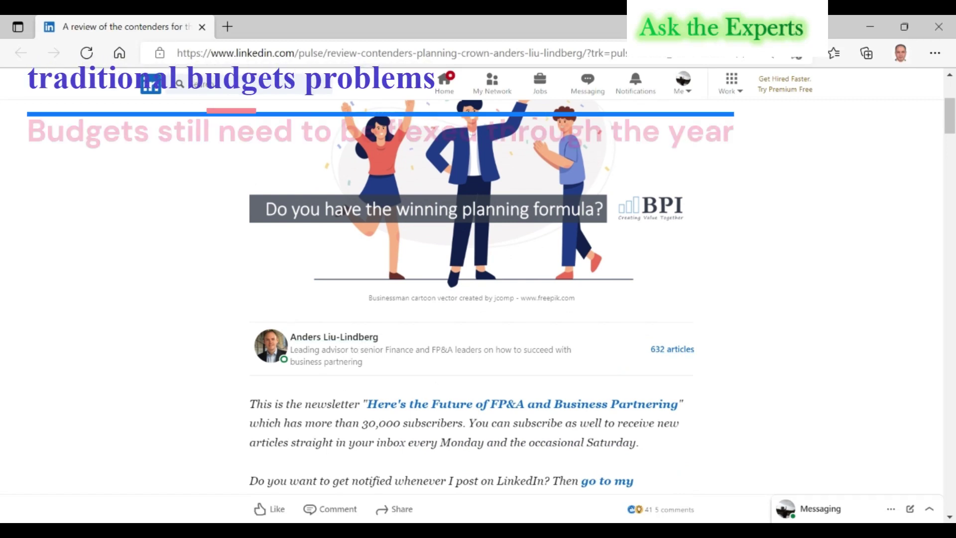
pyautogui.scroll(-1, 491, 295)
pyautogui.scroll(-5, 471, 296)
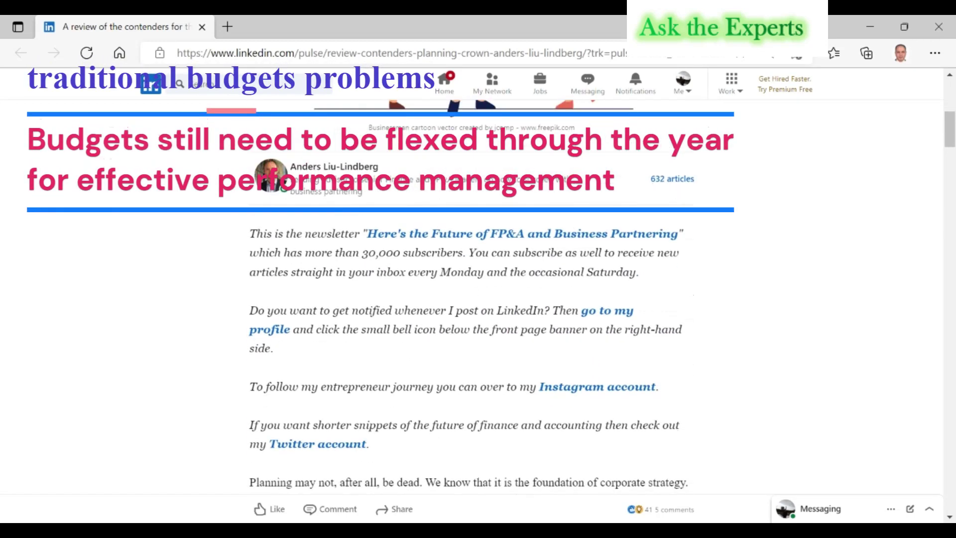
pyautogui.scroll(-1, 471, 297)
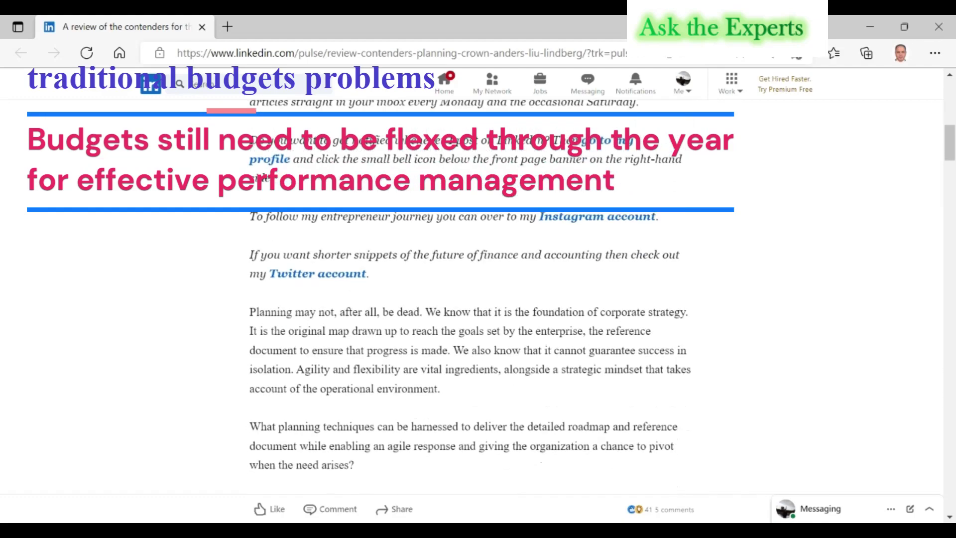
pyautogui.scroll(-7, 471, 296)
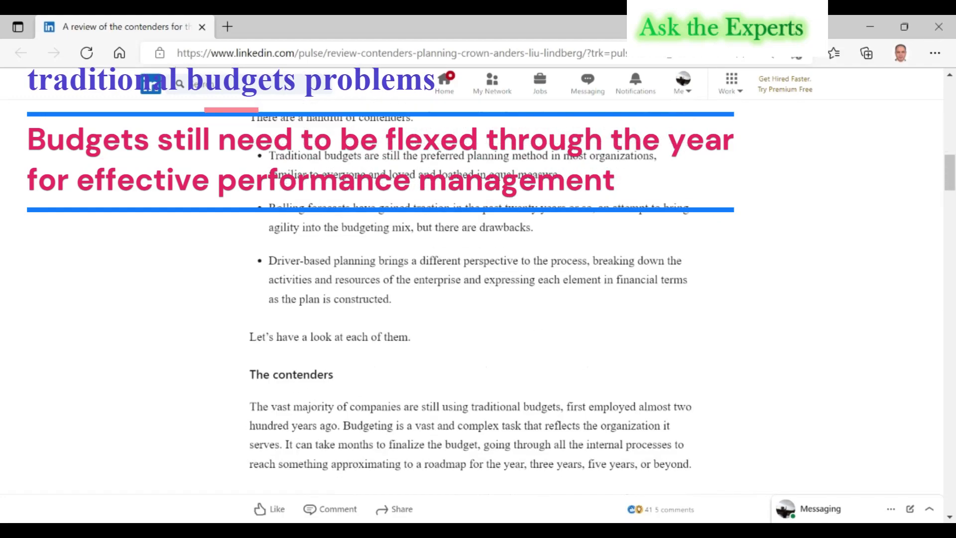
pyautogui.scroll(-6, 471, 297)
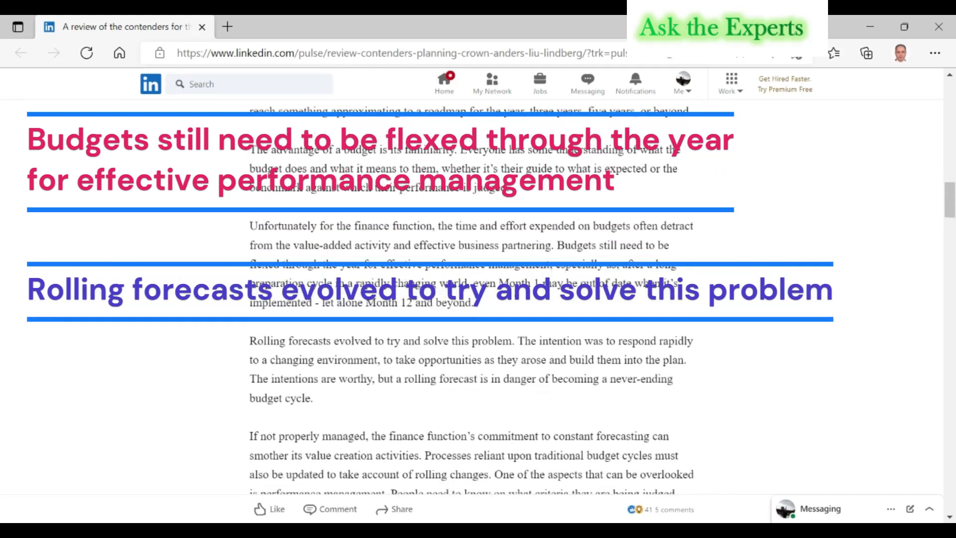
pyautogui.scroll(-5, 471, 296)
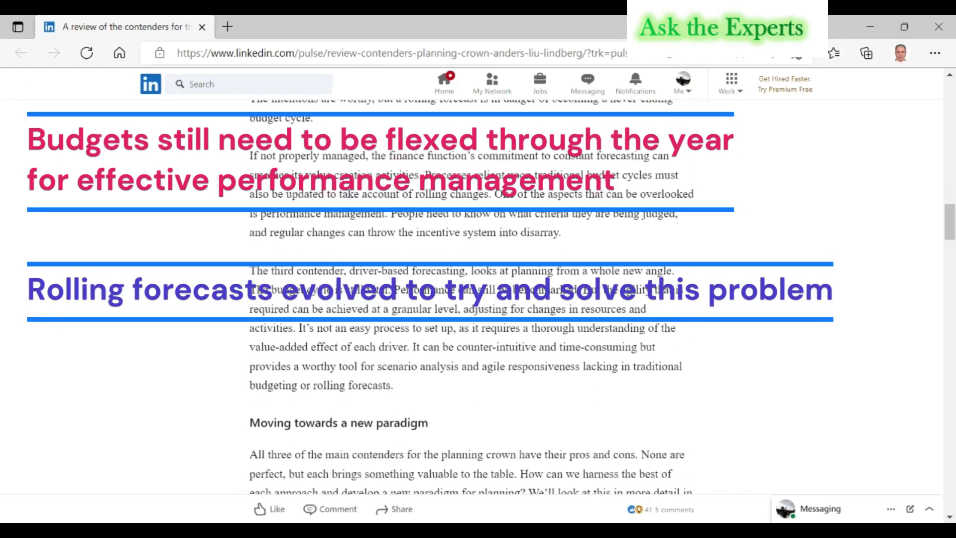
pyautogui.scroll(-5, 471, 296)
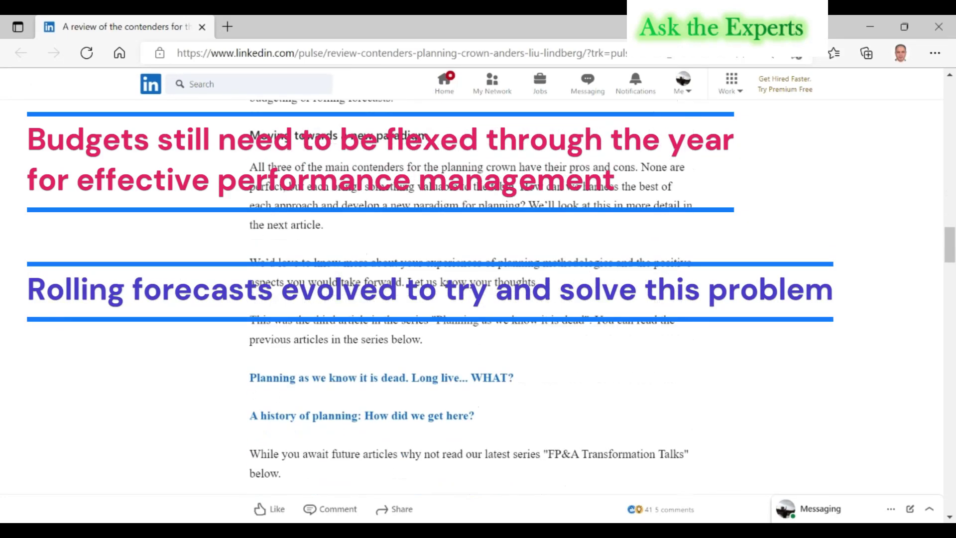
pyautogui.scroll(-5, 471, 296)
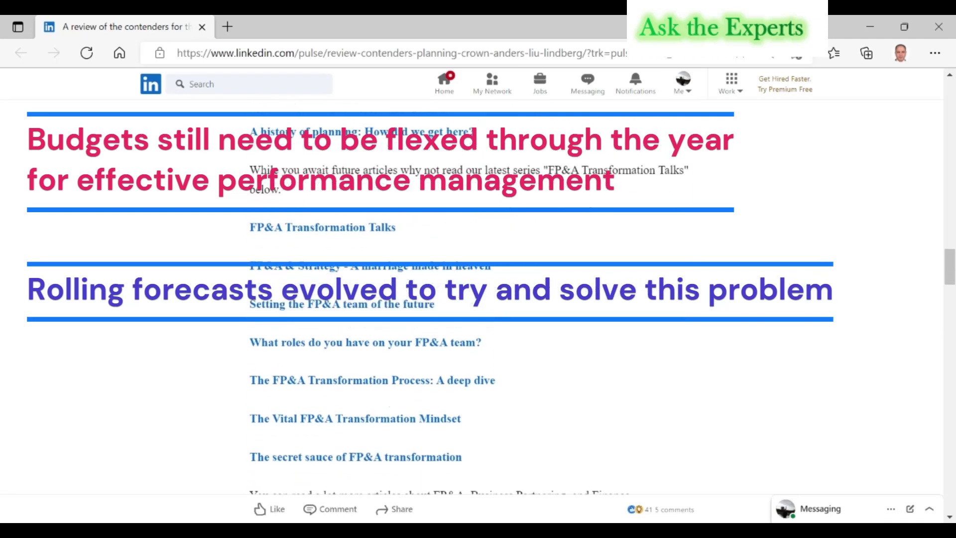
pyautogui.scroll(-2, 471, 297)
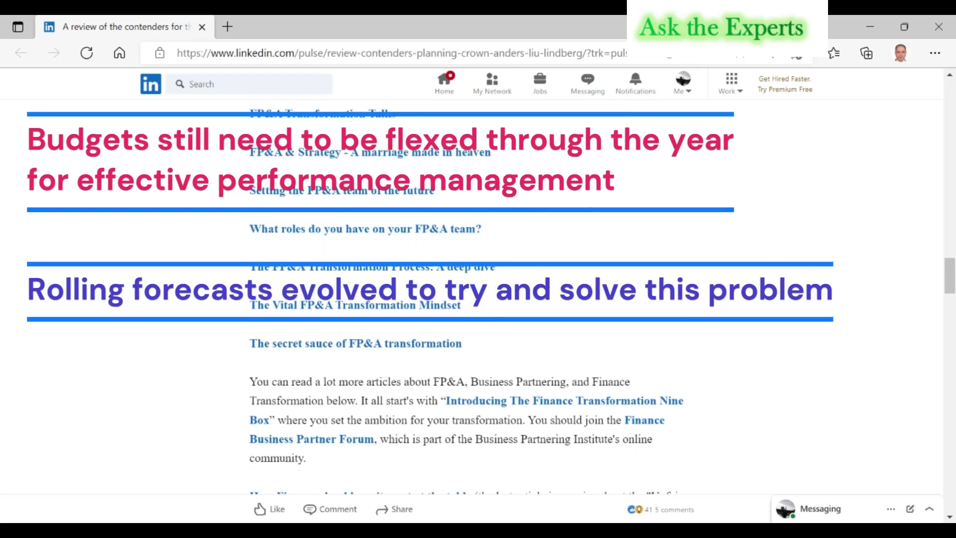
pyautogui.scroll(-13, 471, 297)
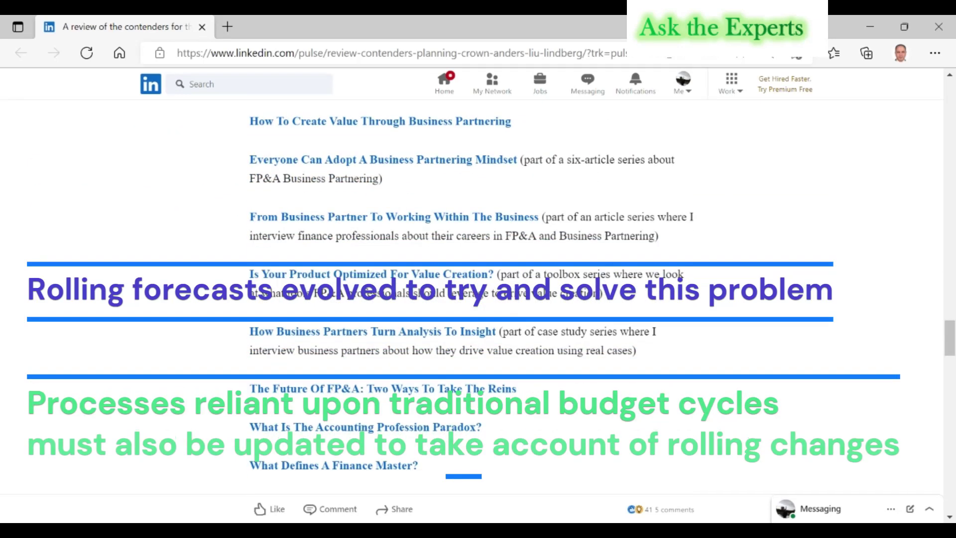
pyautogui.scroll(-7, 471, 296)
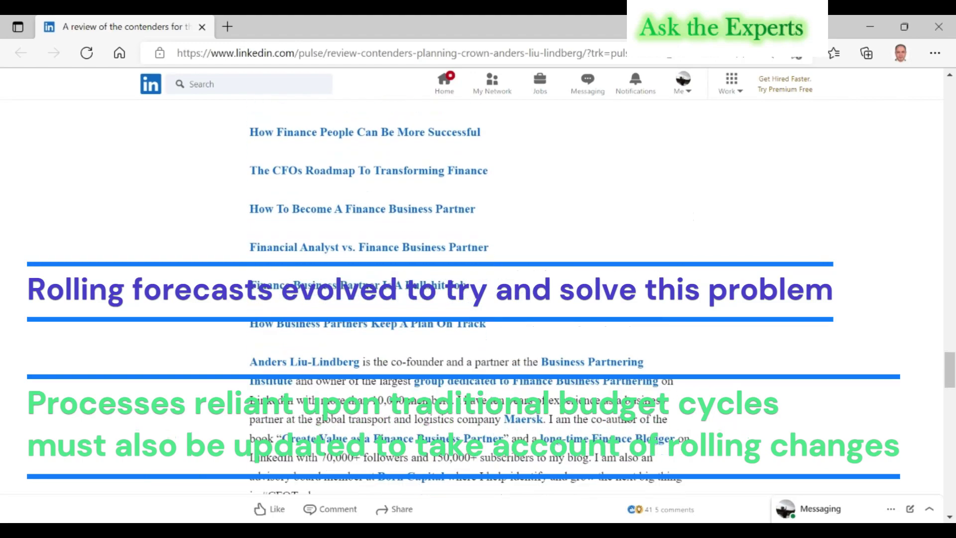
pyautogui.scroll(-7, 471, 297)
pyautogui.scroll(-2, 471, 296)
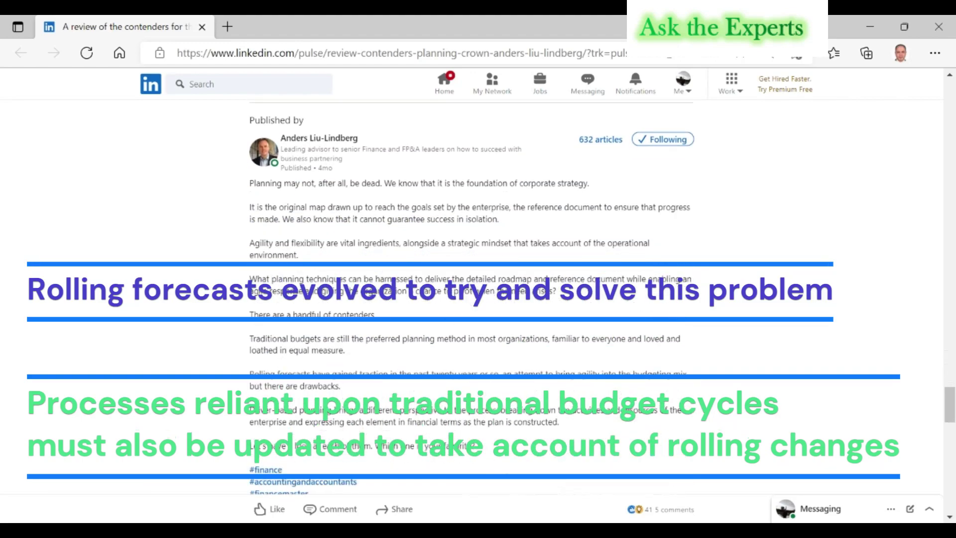
pyautogui.scroll(-1, 471, 296)
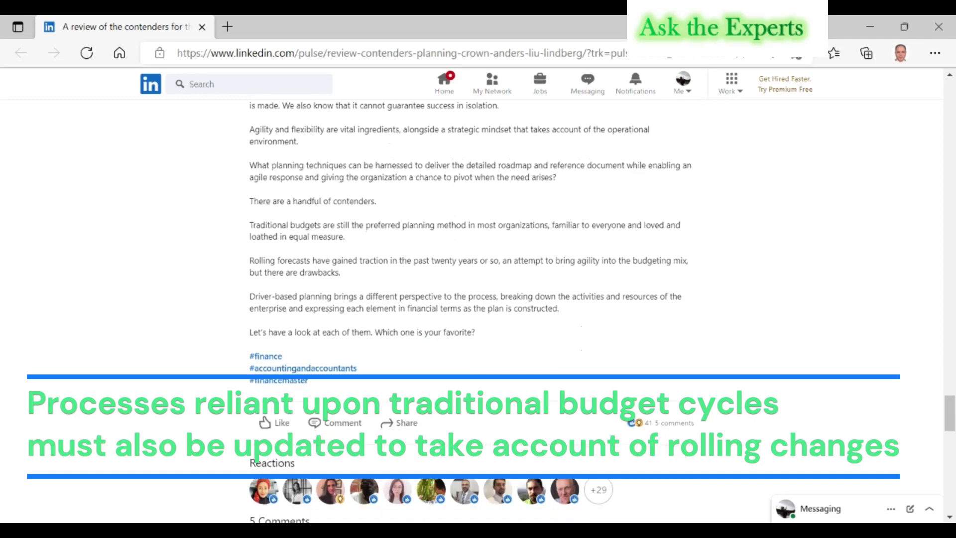
pyautogui.scroll(15, 471, 296)
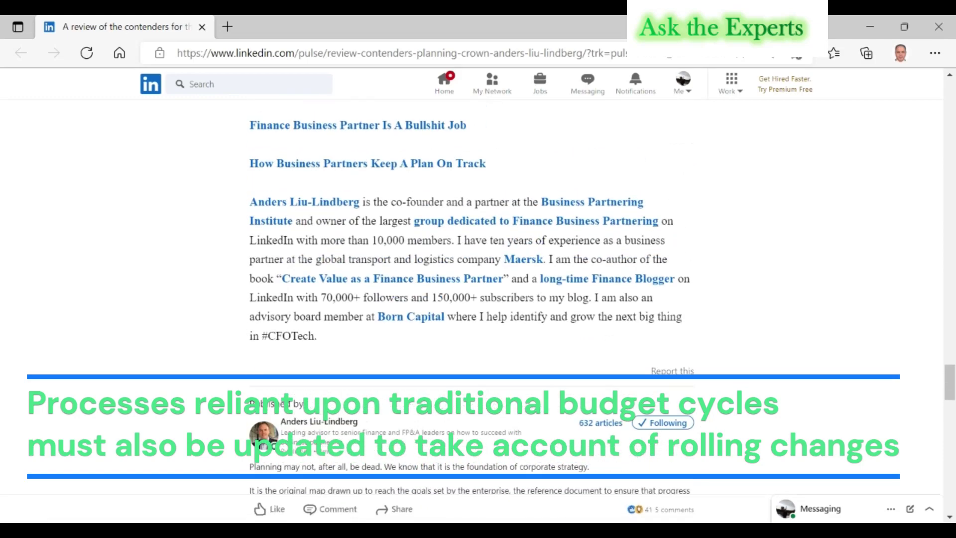
pyautogui.scroll(7, 471, 297)
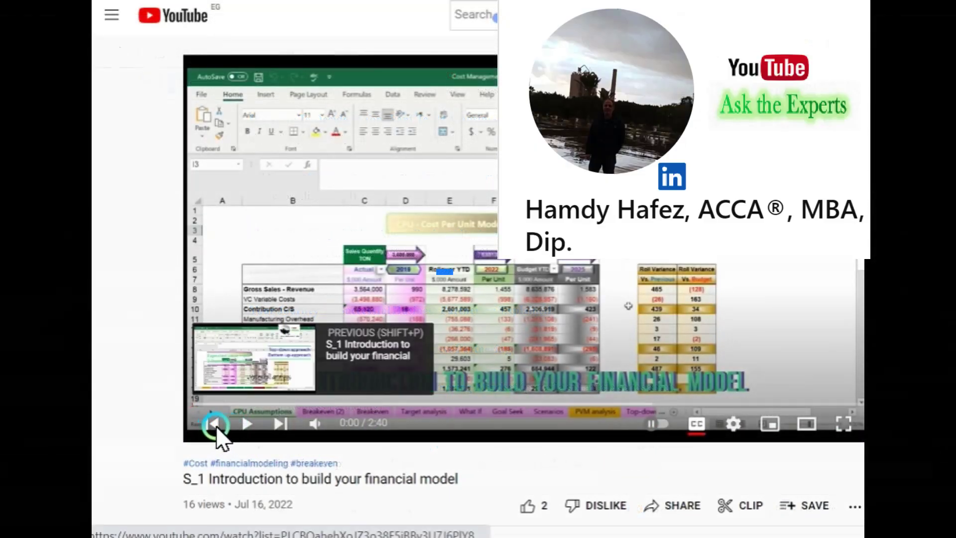
# - Play the introduction video, then scroll the LinkedIn profile down to its activity posts
pyautogui.click(248, 427)
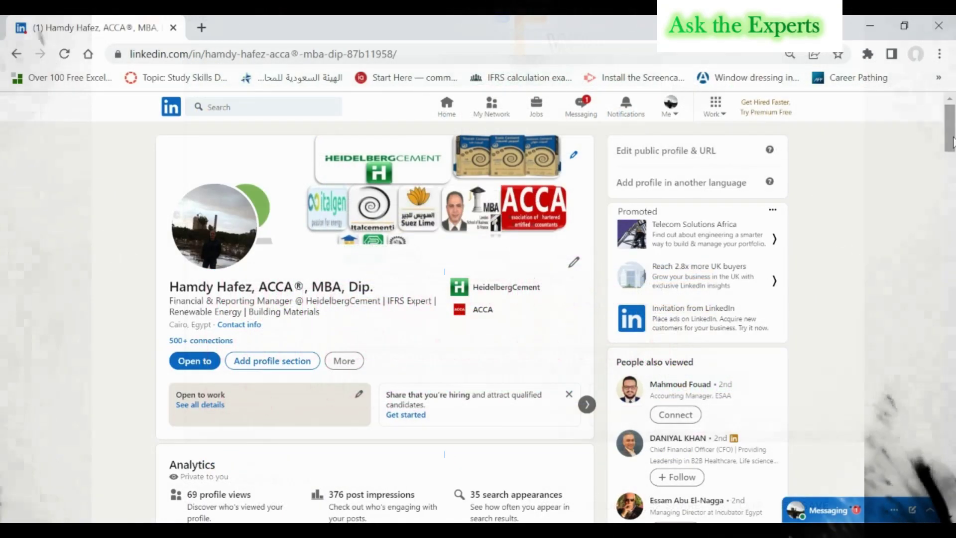
pyautogui.scroll(-2, 953, 145)
pyautogui.moveTo(953, 145); pyautogui.dragTo(953, 159)
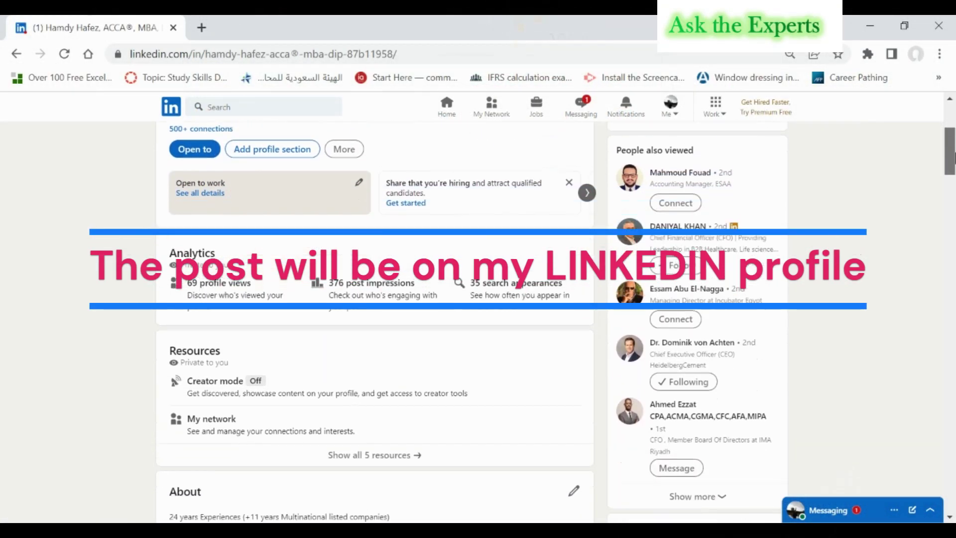
pyautogui.scroll(-10, 954, 158)
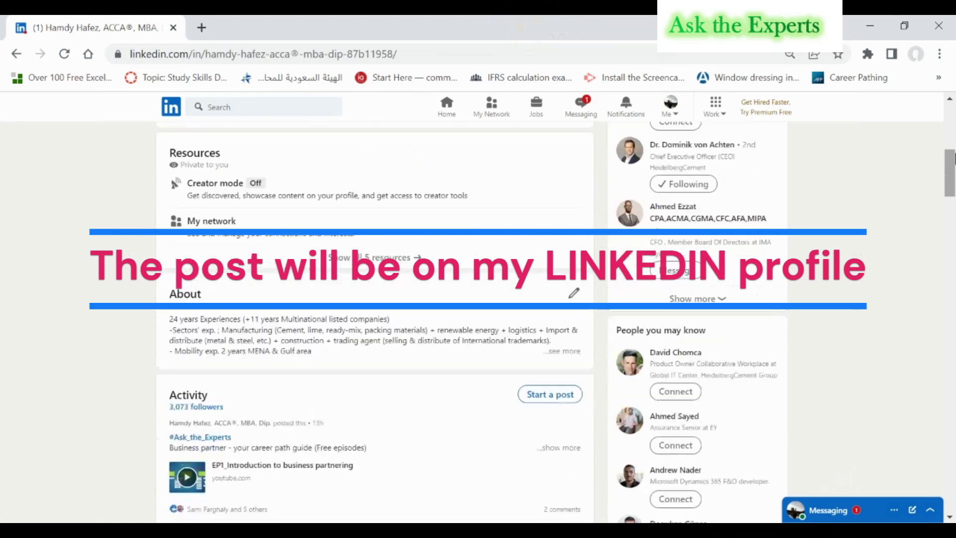